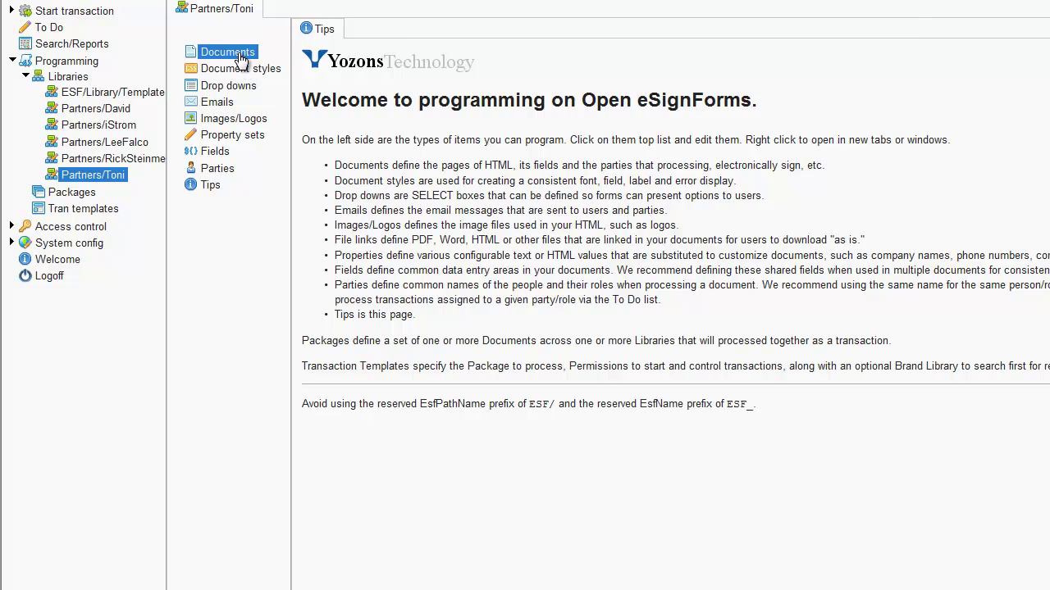
# Create and save a new document with EsfName SimpleDocument and display name "Simple Document".
pyautogui.click(988, 51)
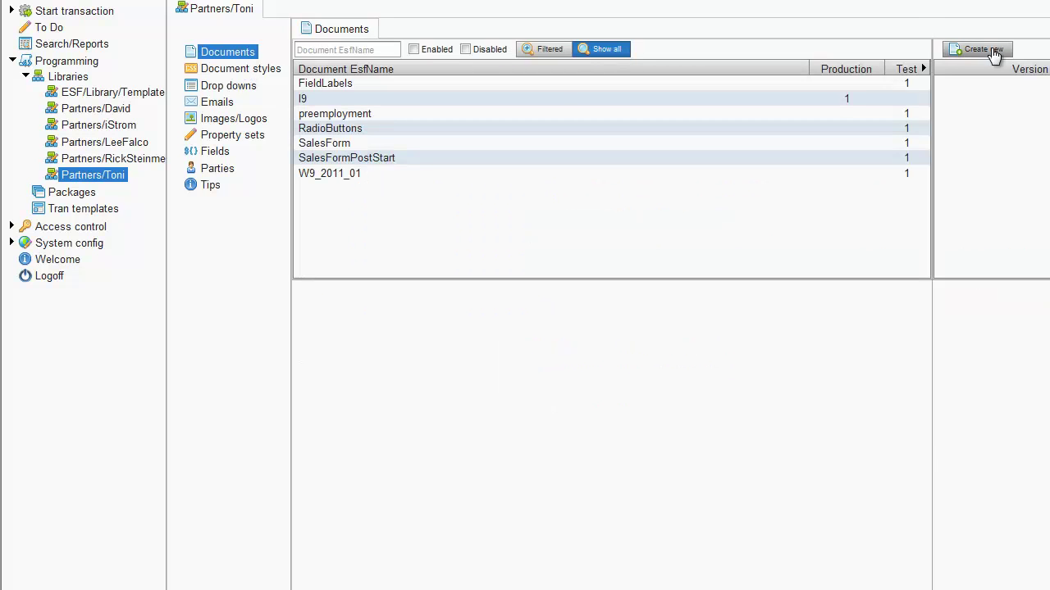
pyautogui.write('SimpleDocument')
pyautogui.press('Tab')
pyautogui.write('SimpleDocument')
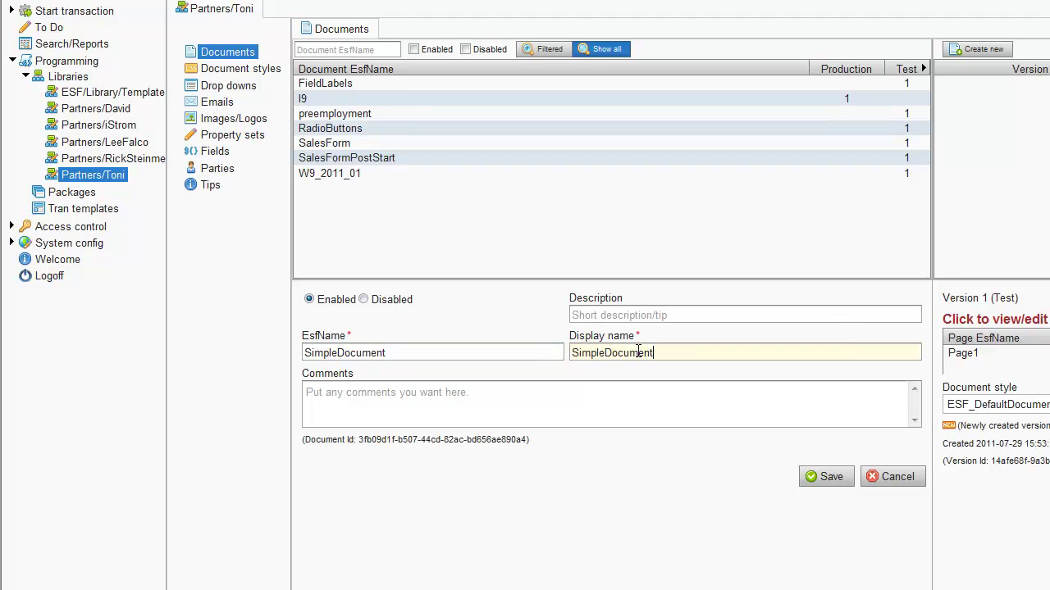
pyautogui.click(602, 352)
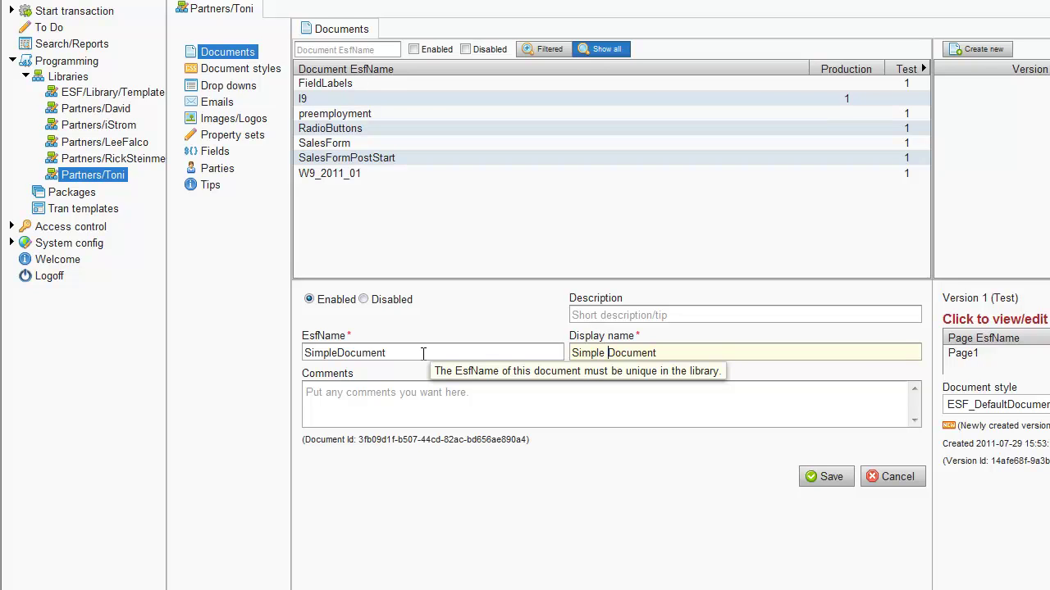
pyautogui.click(824, 477)
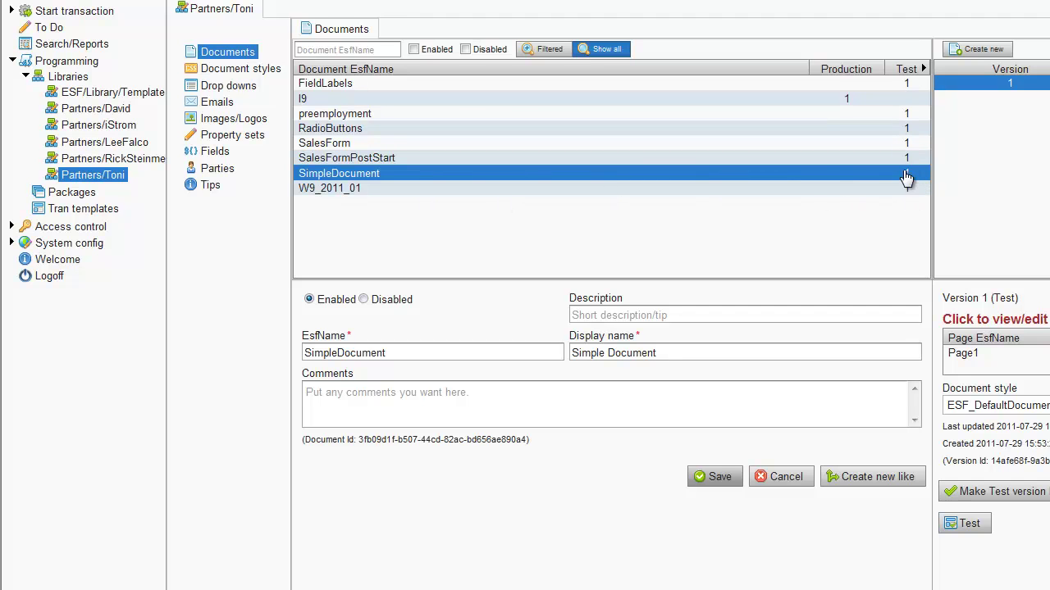
# Open Page1 of SimpleDocument, replace its placeholder text with the heading "Simple Document" and center the heading.
pyautogui.click(961, 356)
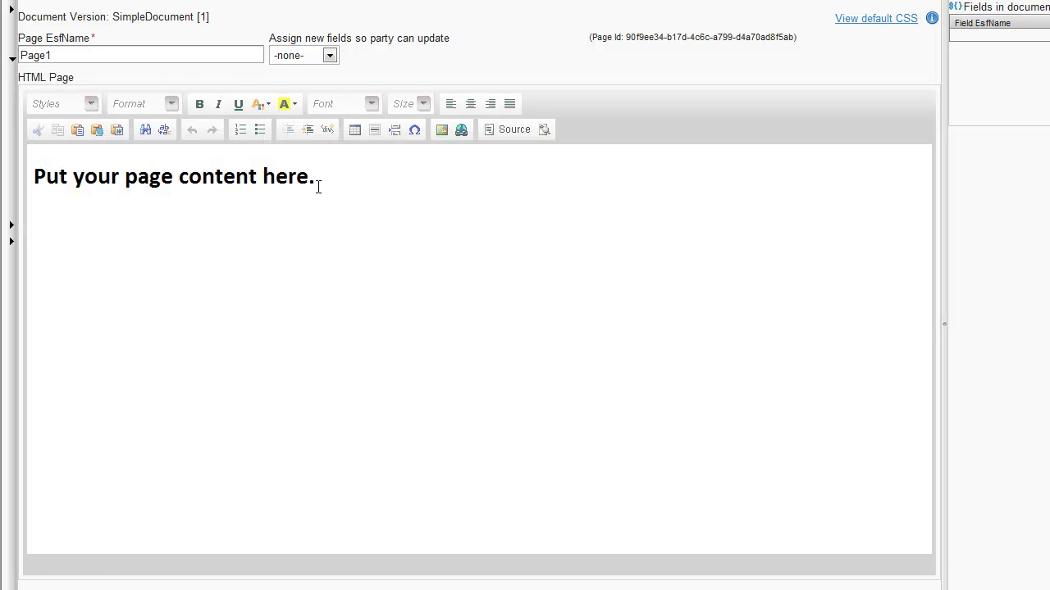
pyautogui.moveTo(319, 185); pyautogui.dragTo(49, 206)
pyautogui.write('SimpleDocument')
pyautogui.click(102, 177)
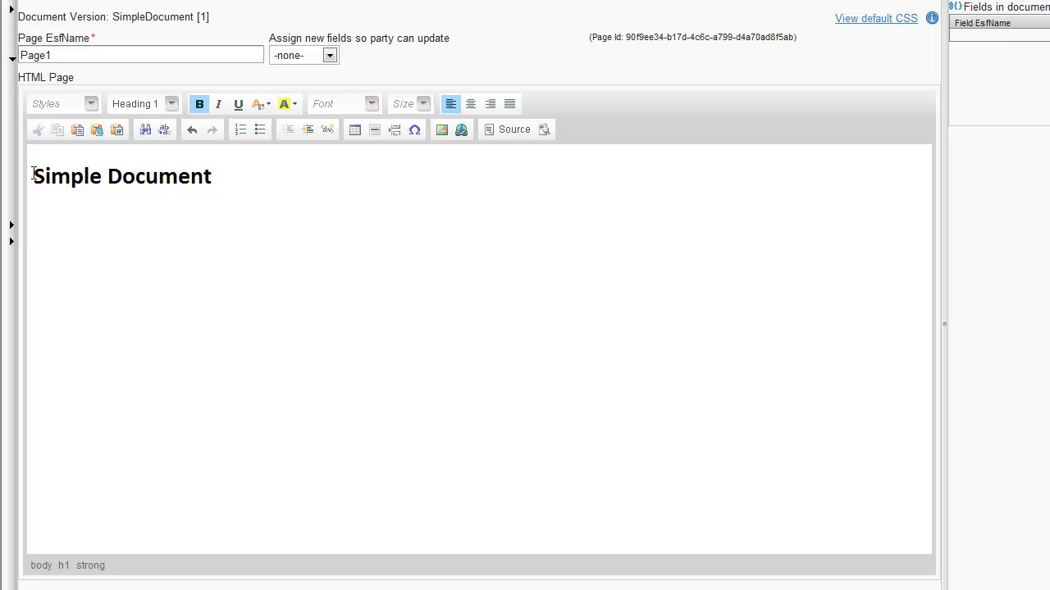
pyautogui.moveTo(33, 173); pyautogui.dragTo(211, 178)
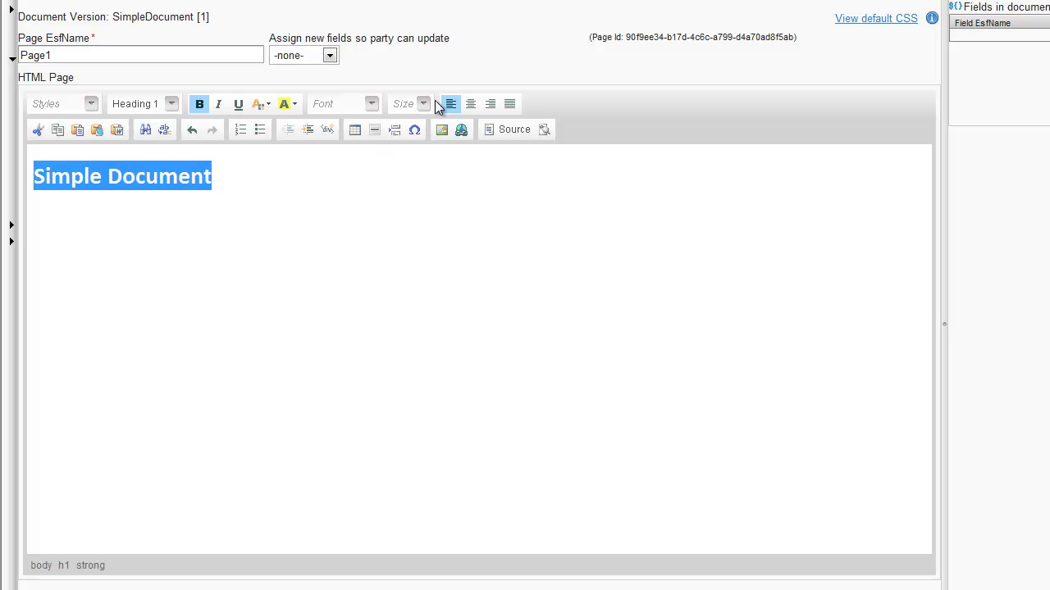
pyautogui.click(470, 104)
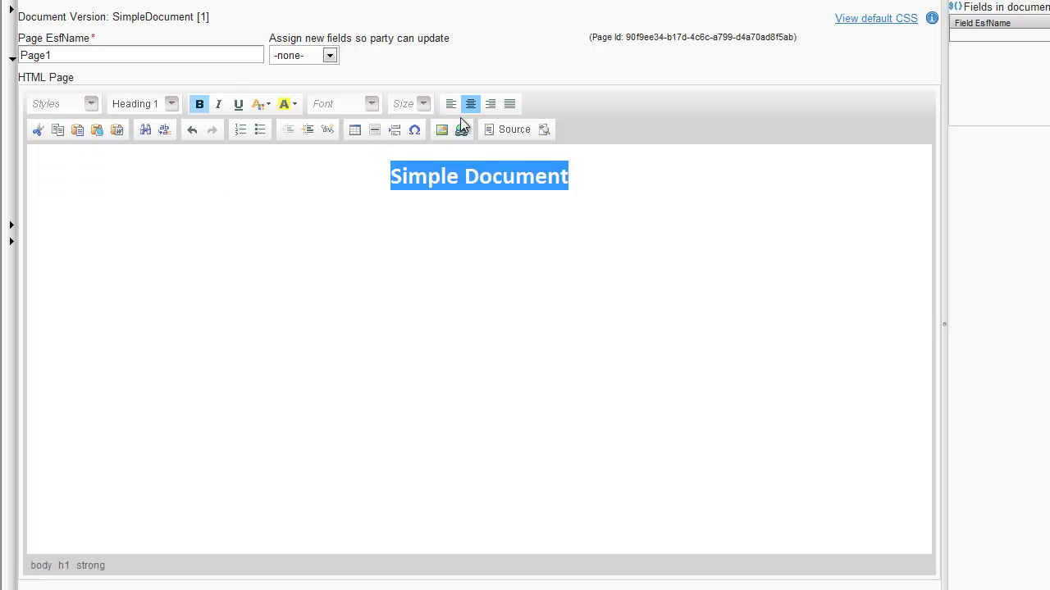
# Paste the Open eSignForms Terms and Conditions copied from the Firefox sales agreement below the page heading.
pyautogui.click(219, 248)
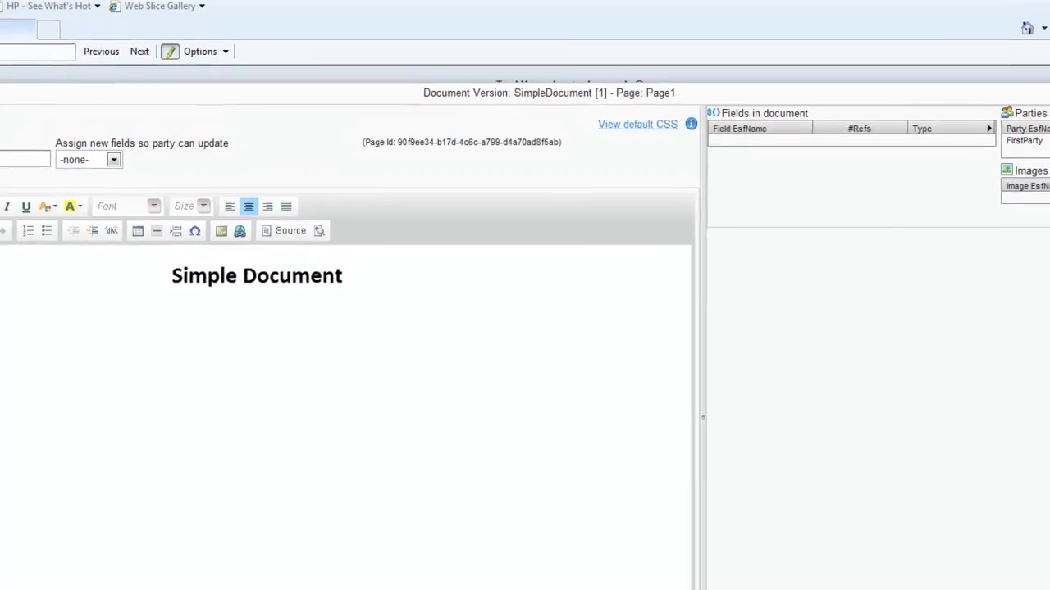
pyautogui.hotkey('alt', 'Tab')
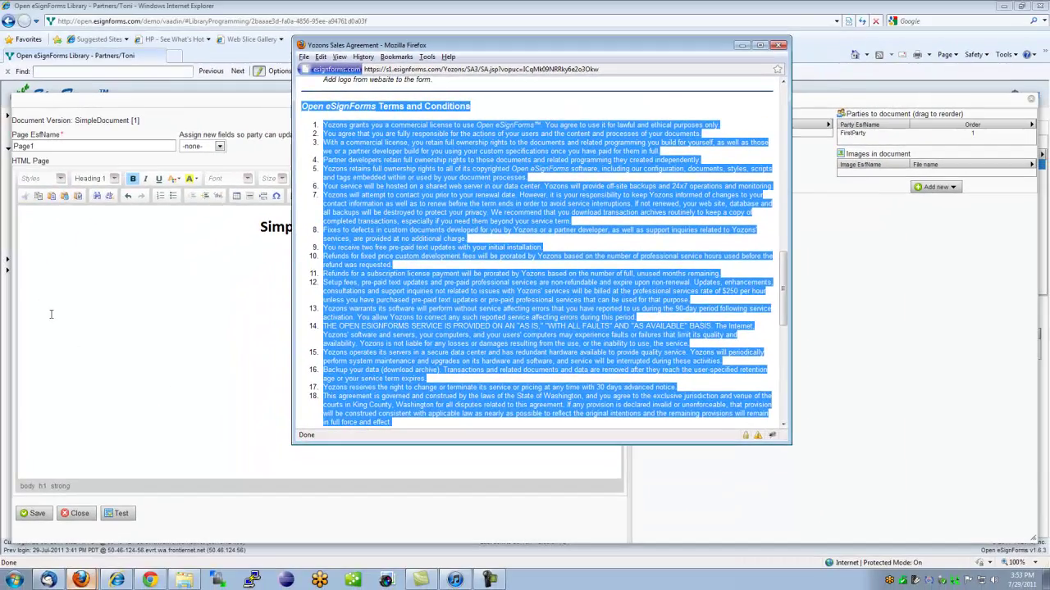
pyautogui.hotkey('alt', 'Tab')
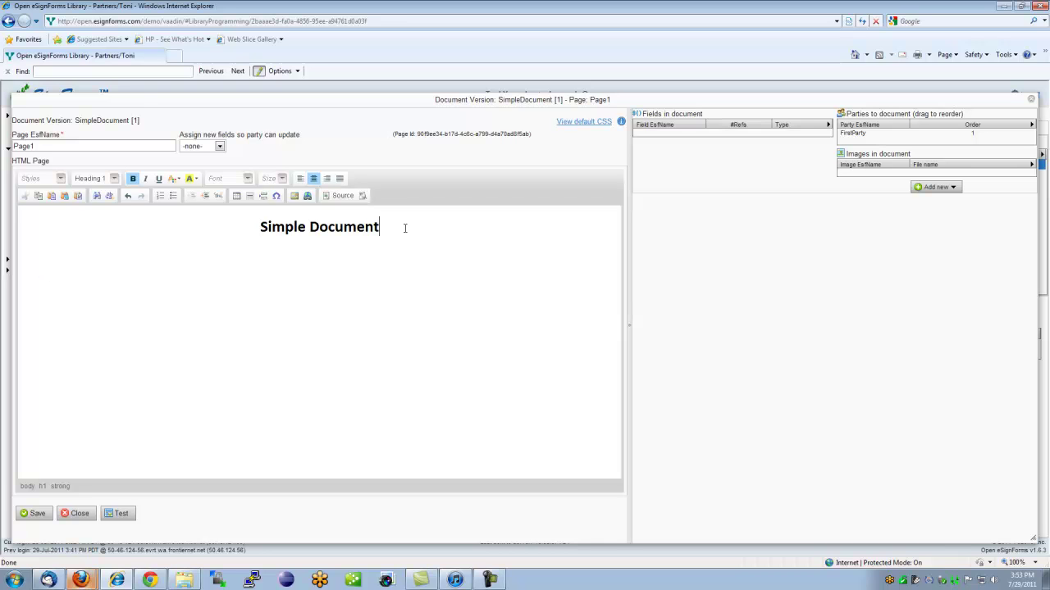
pyautogui.hotkey('ctrl', 'v')
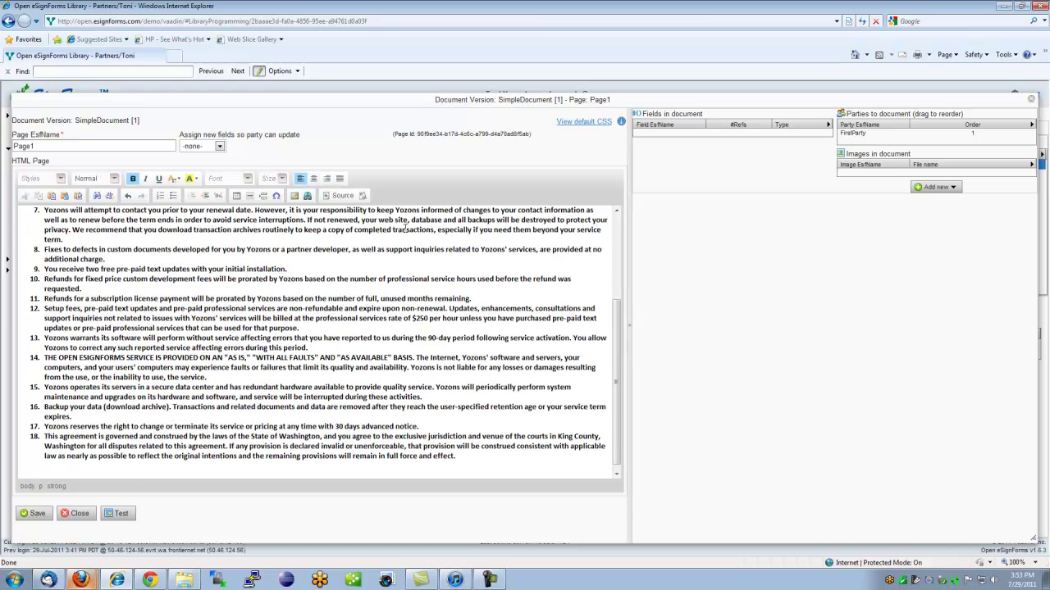
# Color the "Open eSignForms Terms and Conditions" line blue.
pyautogui.scroll(4, 404, 229)
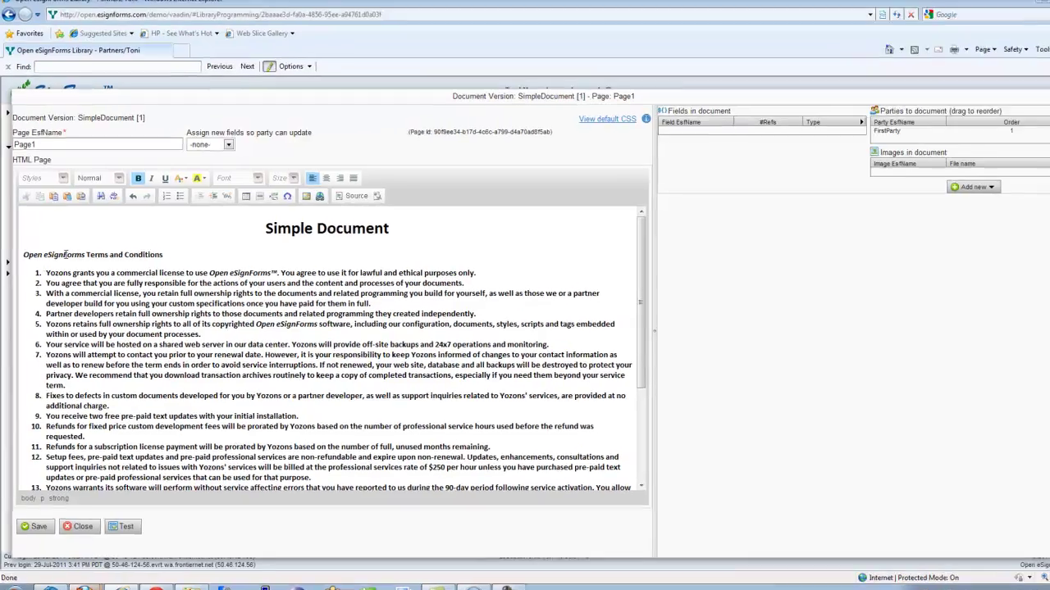
pyautogui.moveTo(24, 252); pyautogui.dragTo(156, 253)
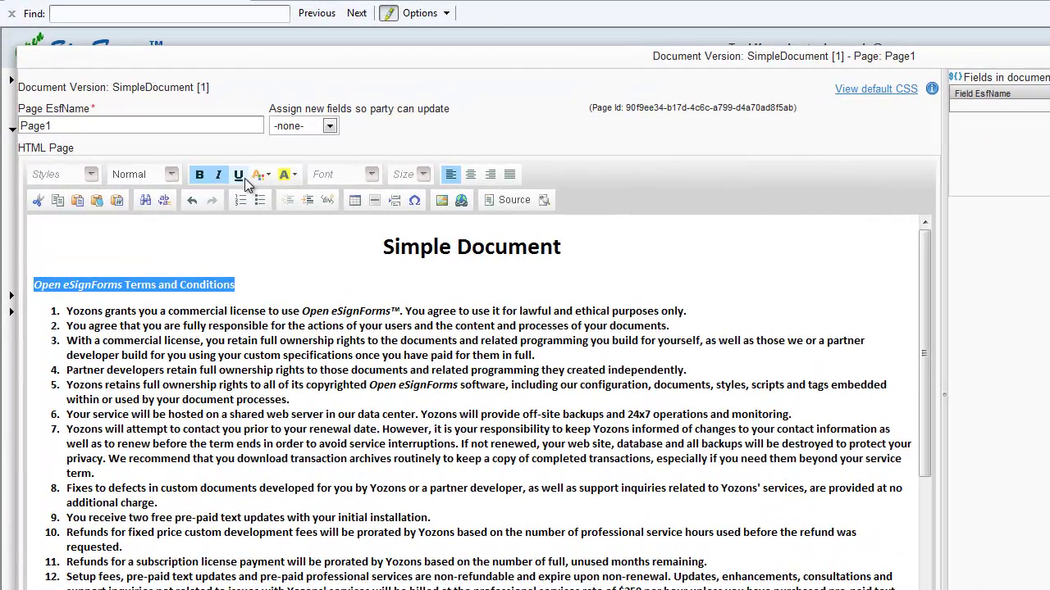
pyautogui.click(258, 176)
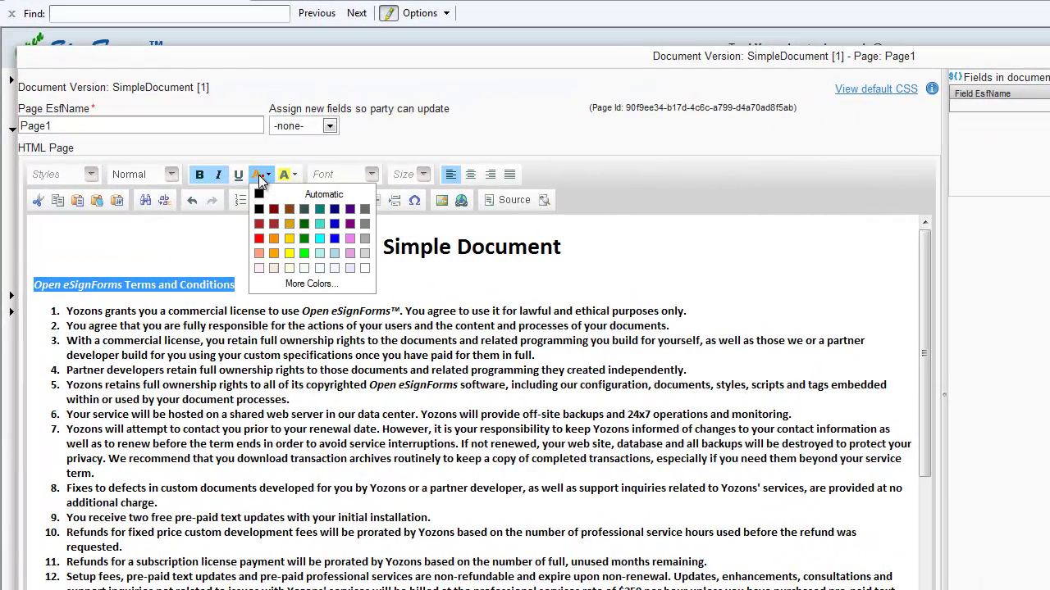
pyautogui.click(334, 238)
pyautogui.click(185, 427)
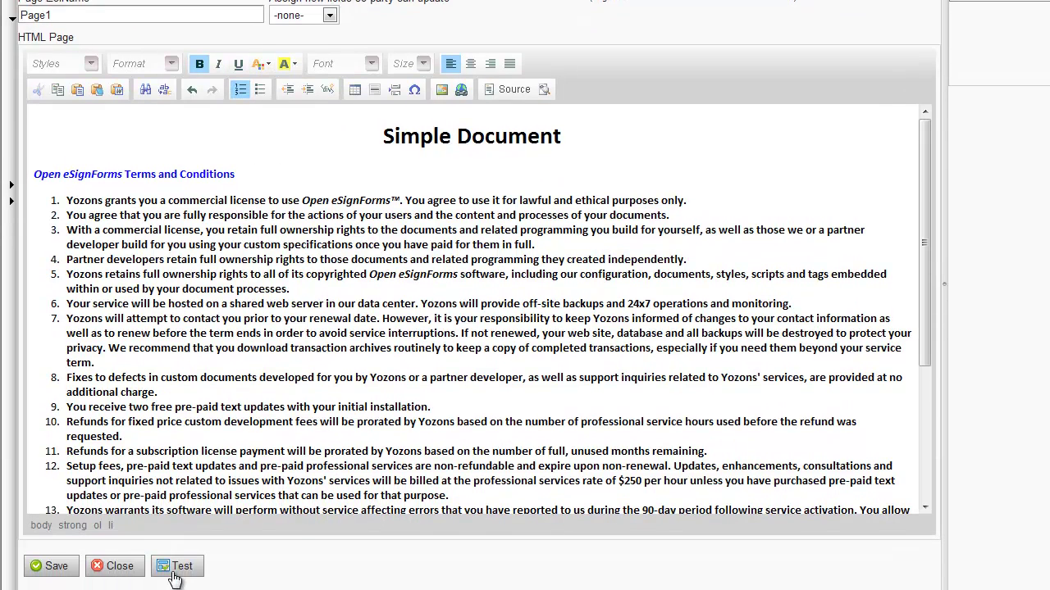
# Save and test SimpleDocument, look through the rendered page, and close the test view.
pyautogui.click(174, 564)
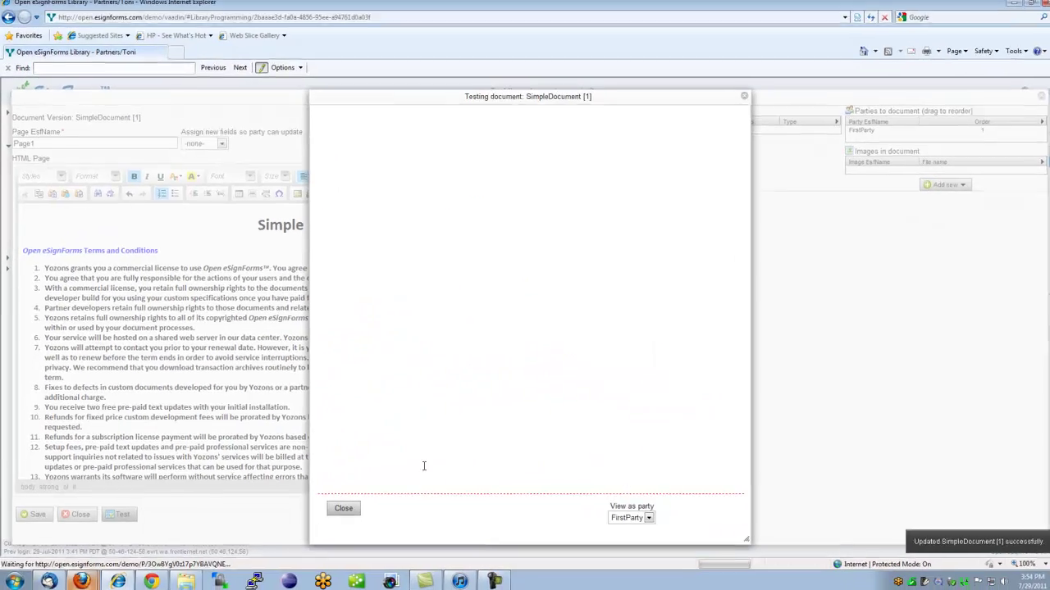
pyautogui.scroll(-5, 459, 394)
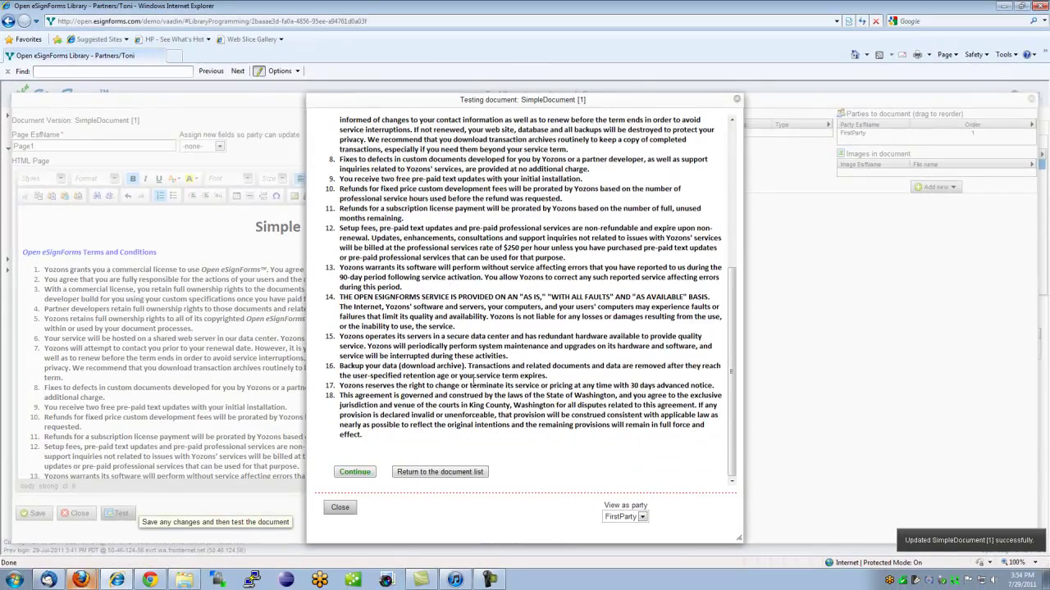
pyautogui.scroll(5, 473, 382)
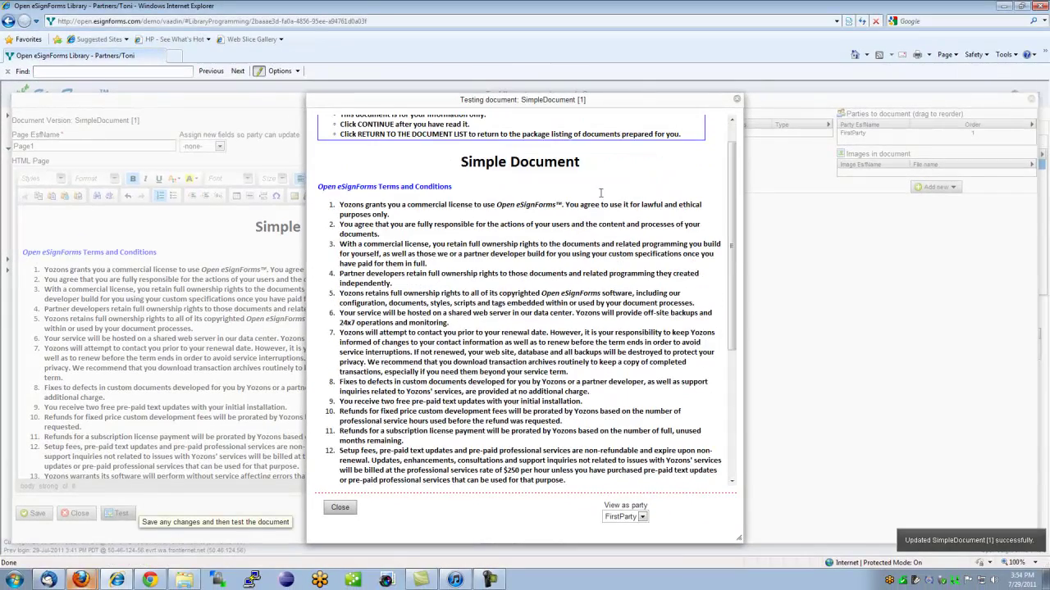
pyautogui.click(736, 100)
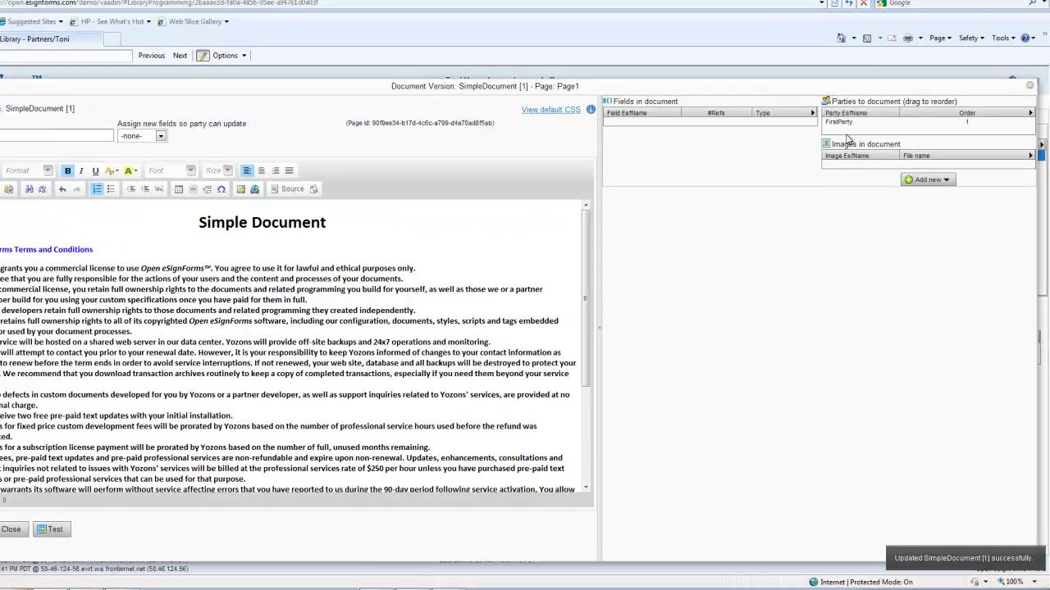
# Change the FirstParty party's EsfName and display name to Client, and save the page.
pyautogui.click(853, 133)
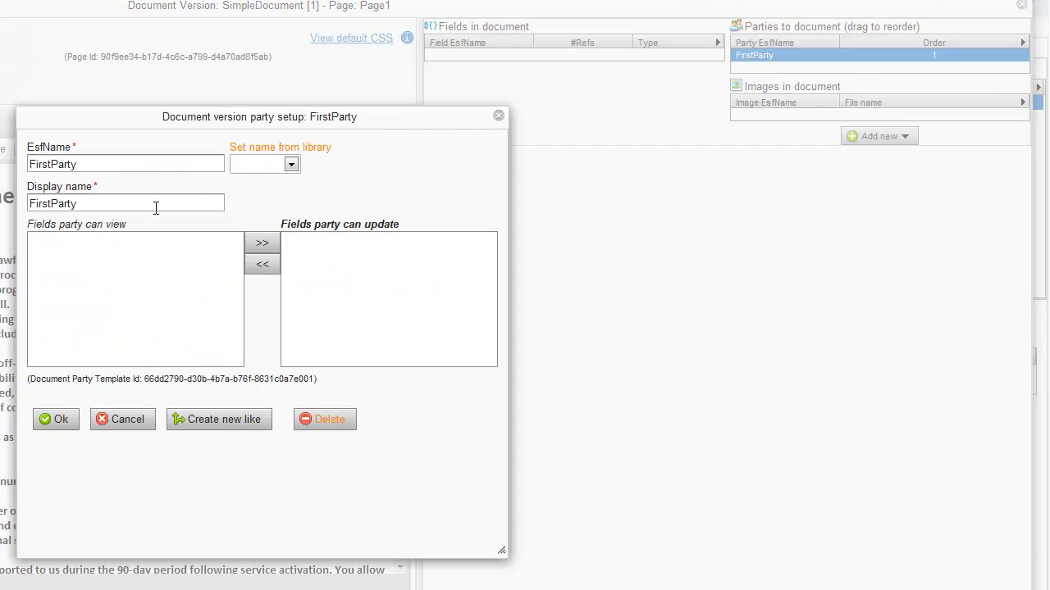
pyautogui.click(97, 168)
pyautogui.write('Client')
pyautogui.click(81, 203)
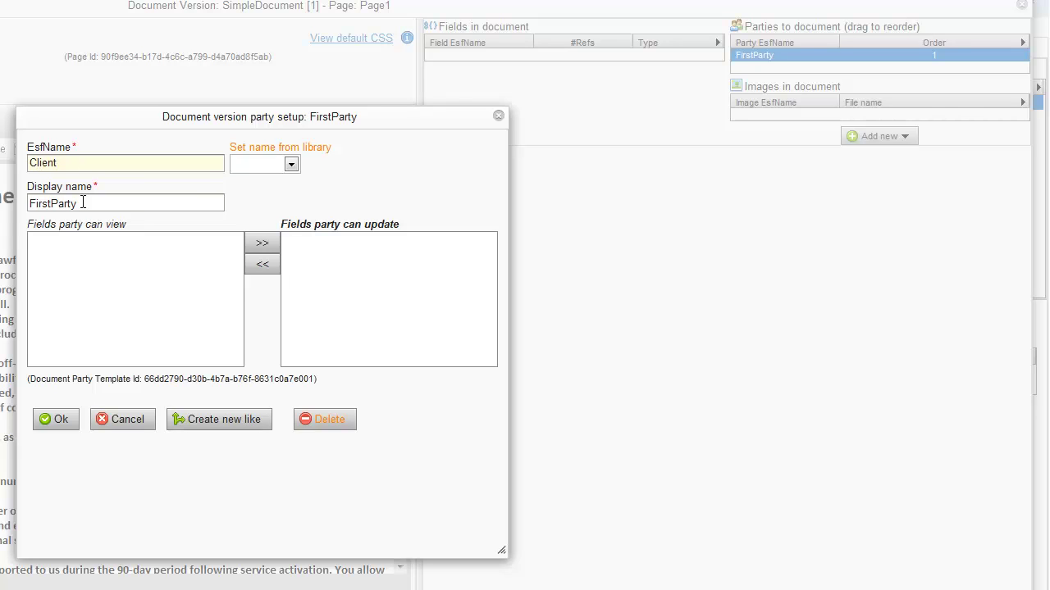
pyautogui.click(45, 162)
pyautogui.click(95, 203)
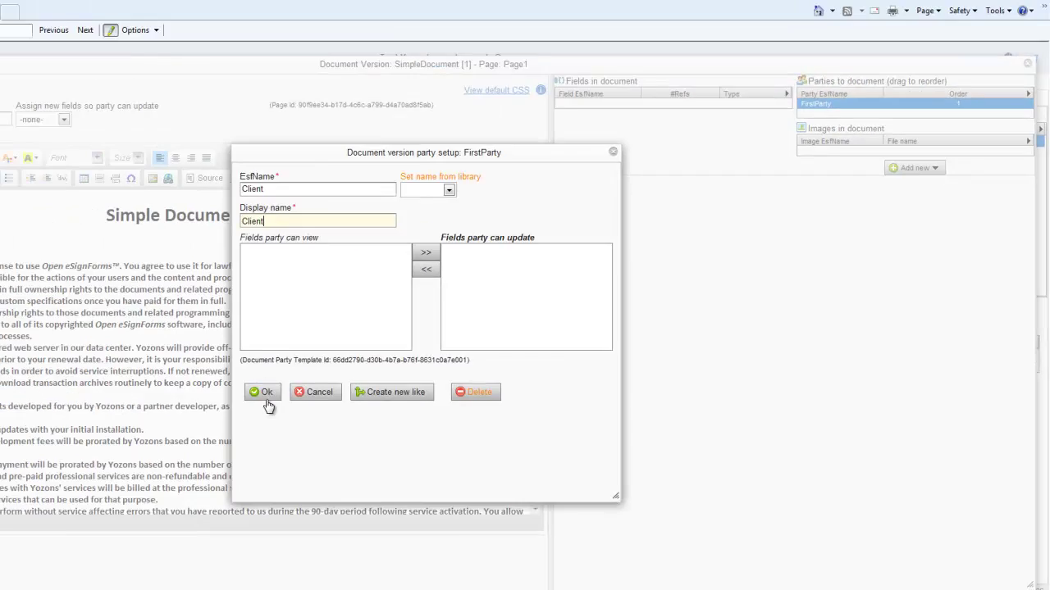
pyautogui.click(55, 419)
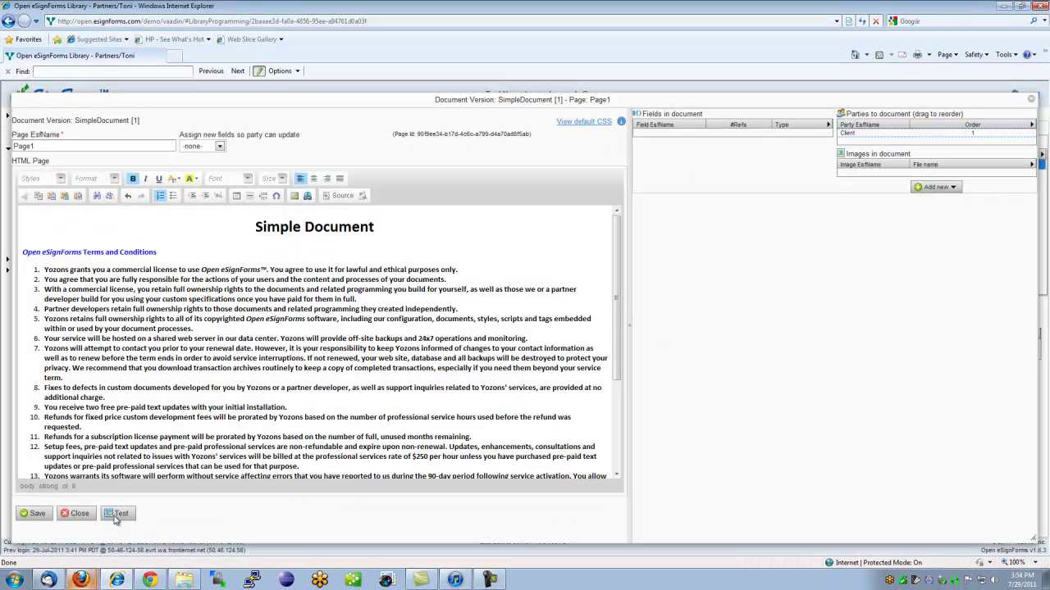
pyautogui.click(28, 519)
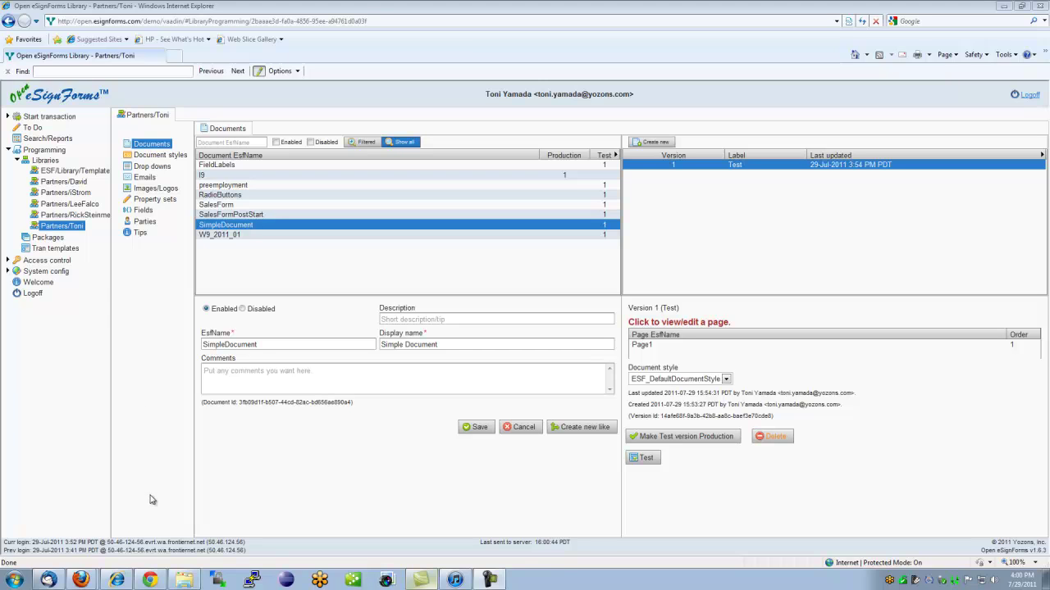
# Create a new package modelled on ESF/Package/Template with the path name SimpleDocument.
pyautogui.click(51, 238)
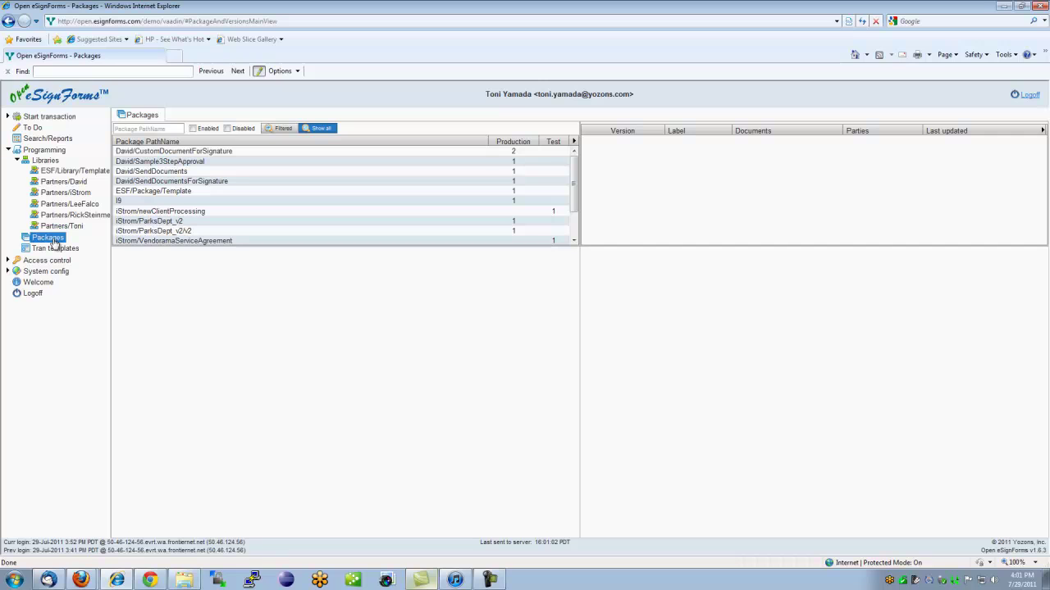
pyautogui.click(145, 197)
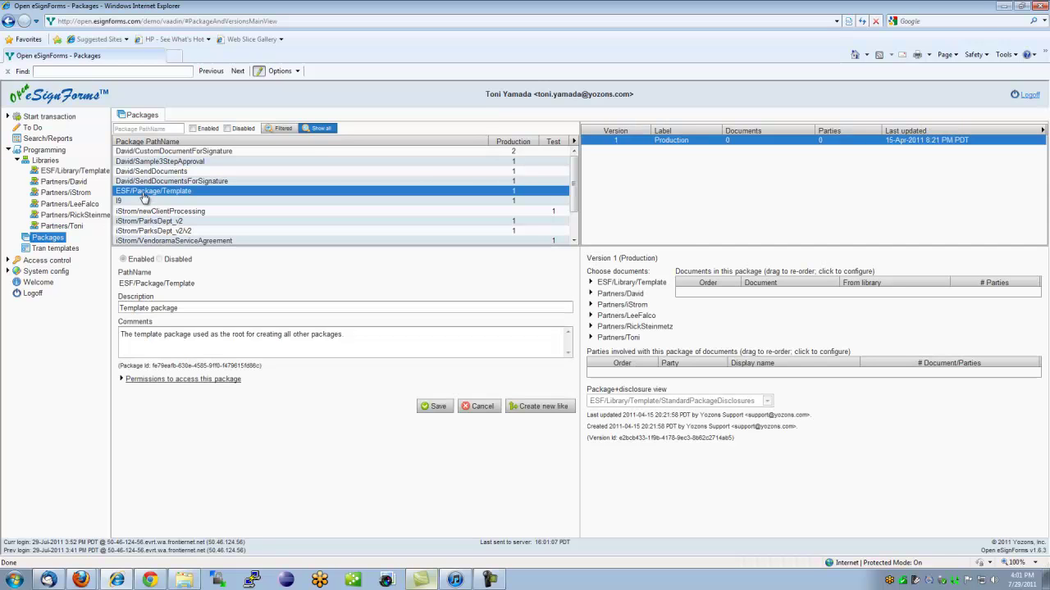
pyautogui.click(533, 407)
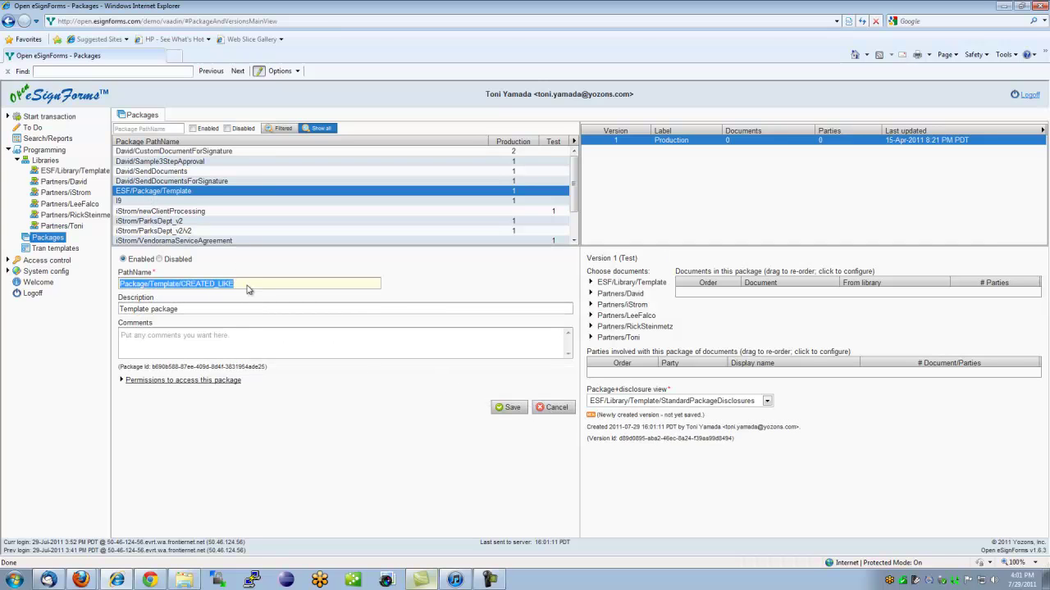
pyautogui.write('Si')
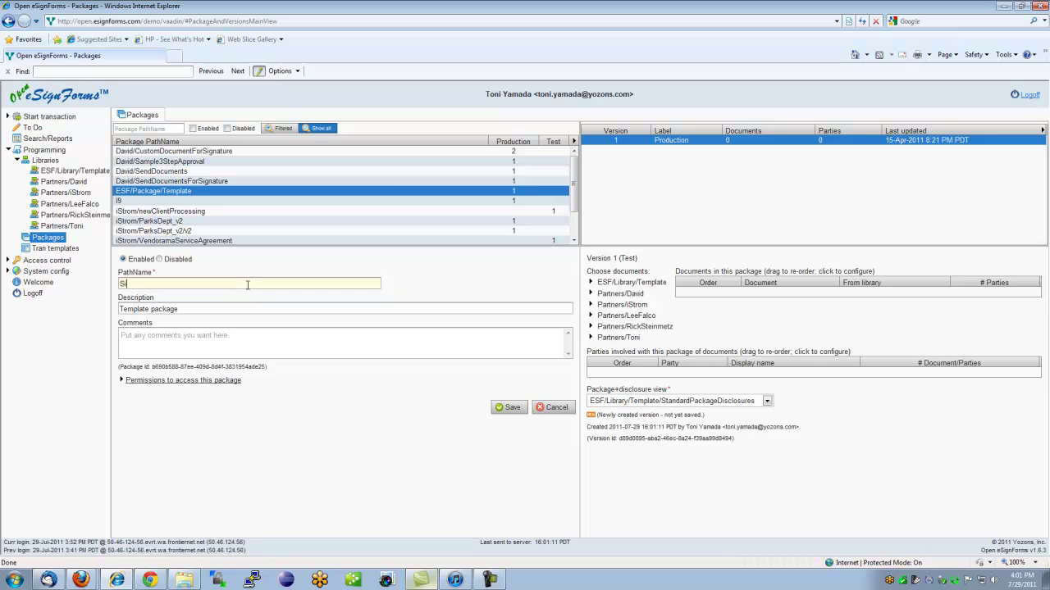
pyautogui.write('mpleDocument')
# Set the new package's description to "Simple Document" and save the package.
pyautogui.hotkey('ctrl', 'a')
pyautogui.hotkey('ctrl', 'c')
pyautogui.click(224, 309)
pyautogui.hotkey('ctrl', 'a')
pyautogui.hotkey('ctrl', 'v')
pyautogui.click(144, 310)
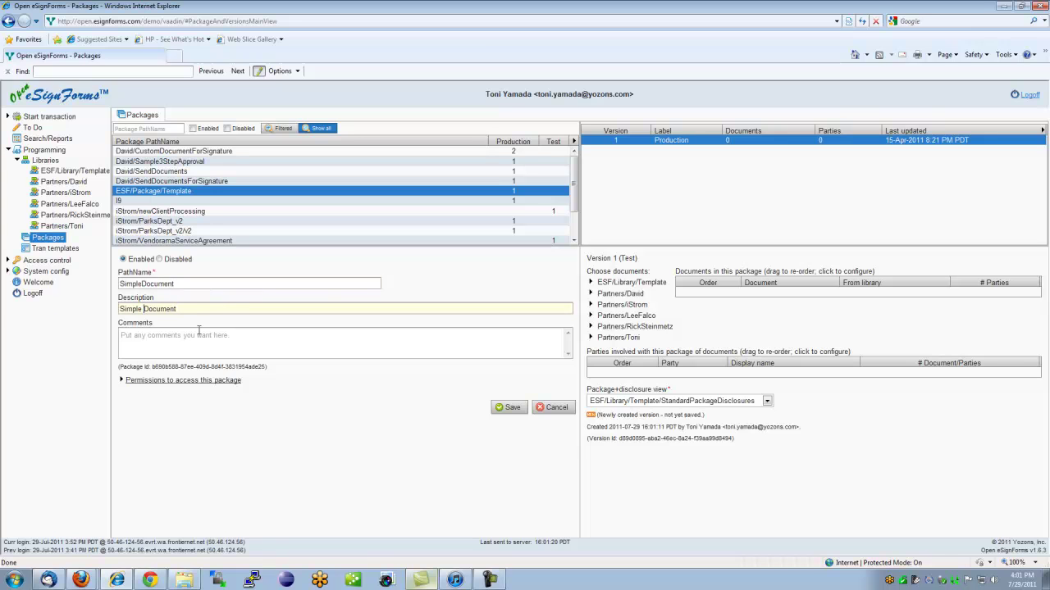
pyautogui.click(502, 407)
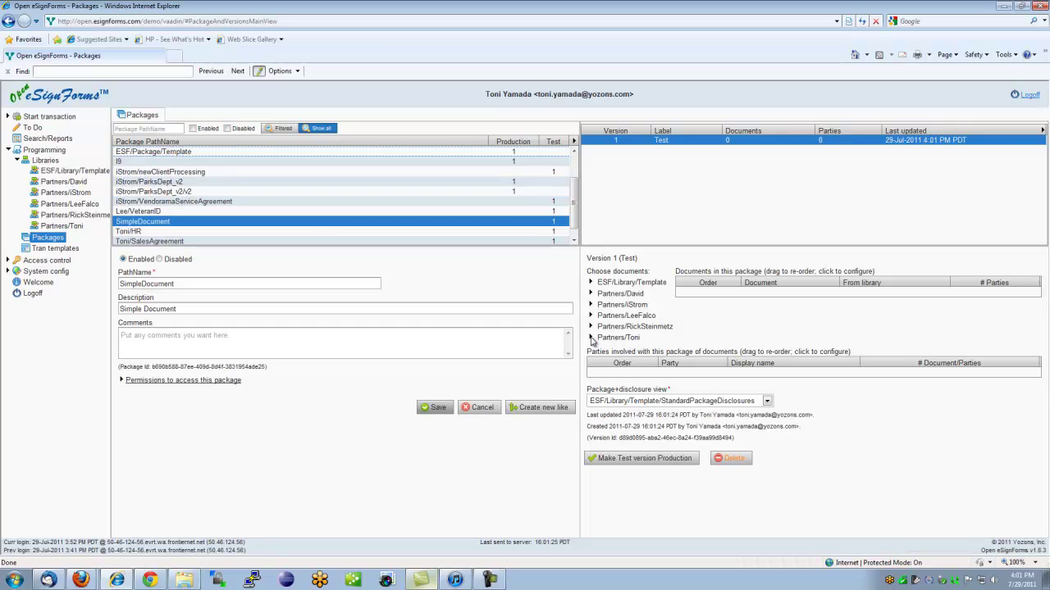
# Add SimpleDocument from its partner library to the package's documents, and review and accept the Client party setup.
pyautogui.click(592, 338)
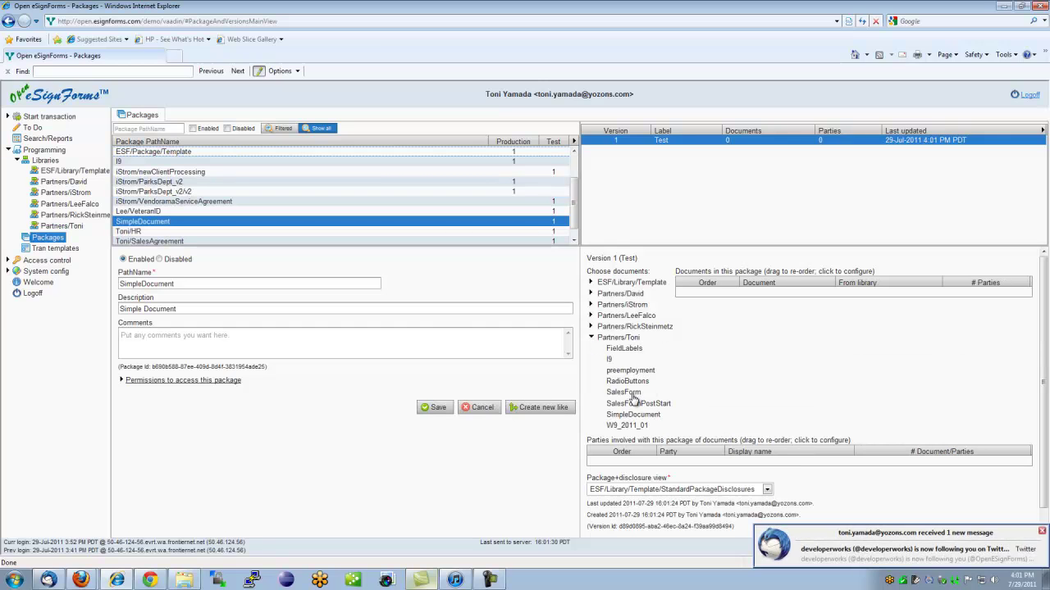
pyautogui.moveTo(628, 417); pyautogui.dragTo(774, 299)
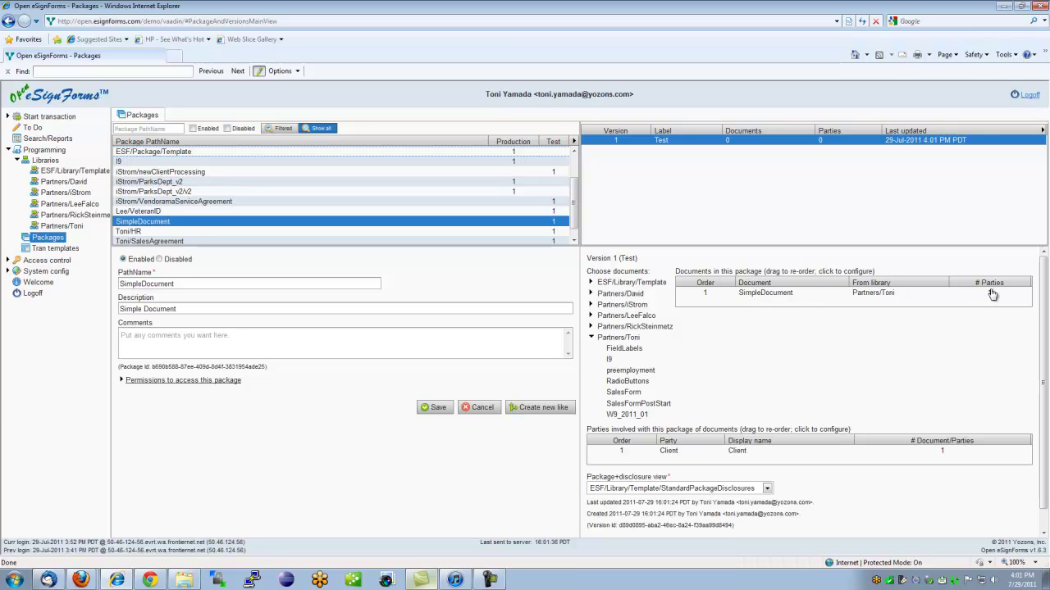
pyautogui.click(737, 454)
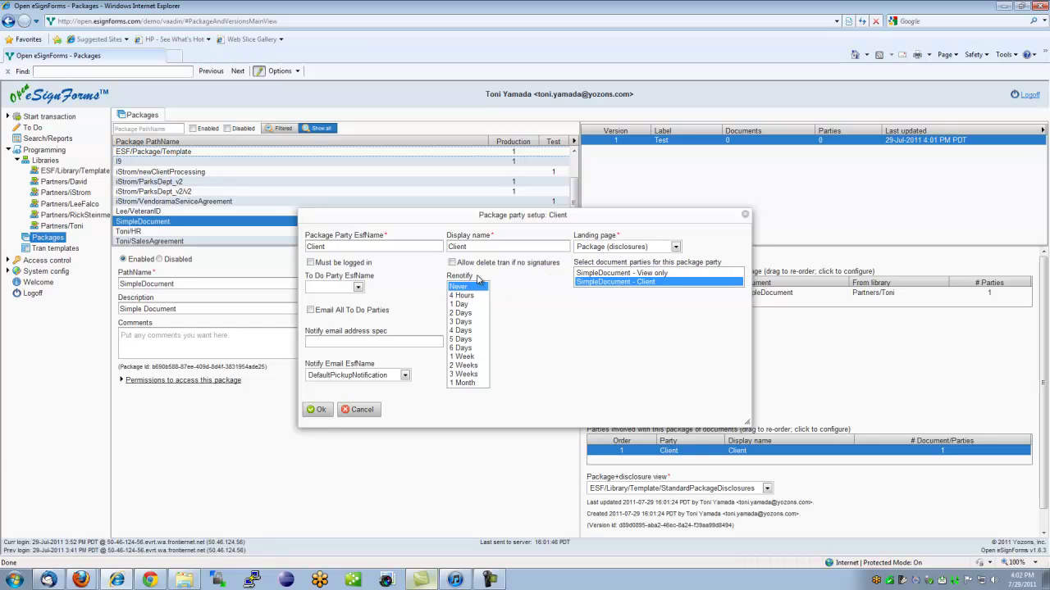
pyautogui.click(316, 410)
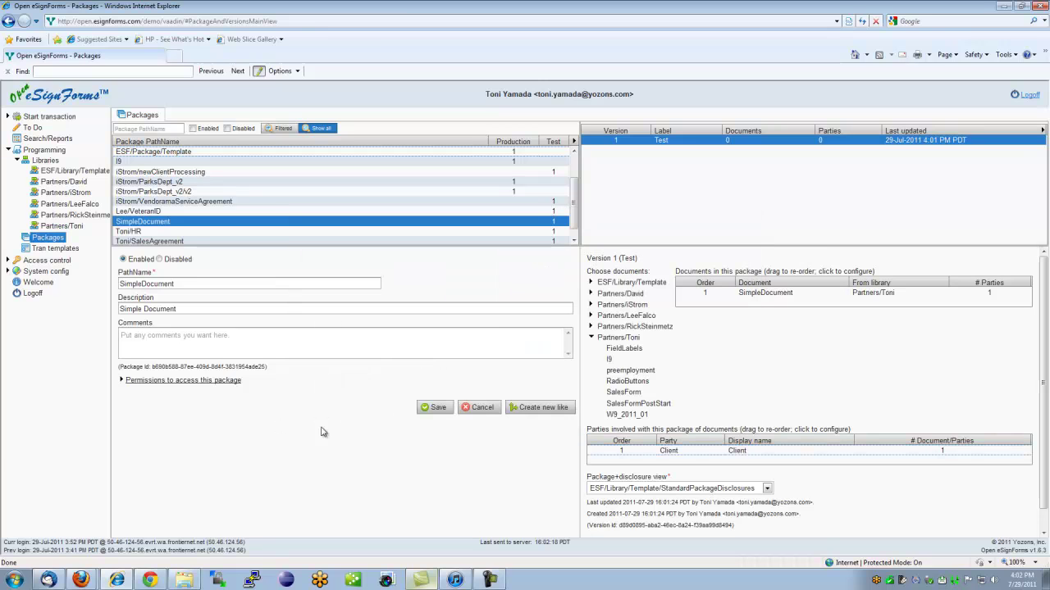
# Save the package, and create a new transaction template modelled on ESF/TransactionTemplate/Template with the path name SimpleDocument.
pyautogui.click(427, 408)
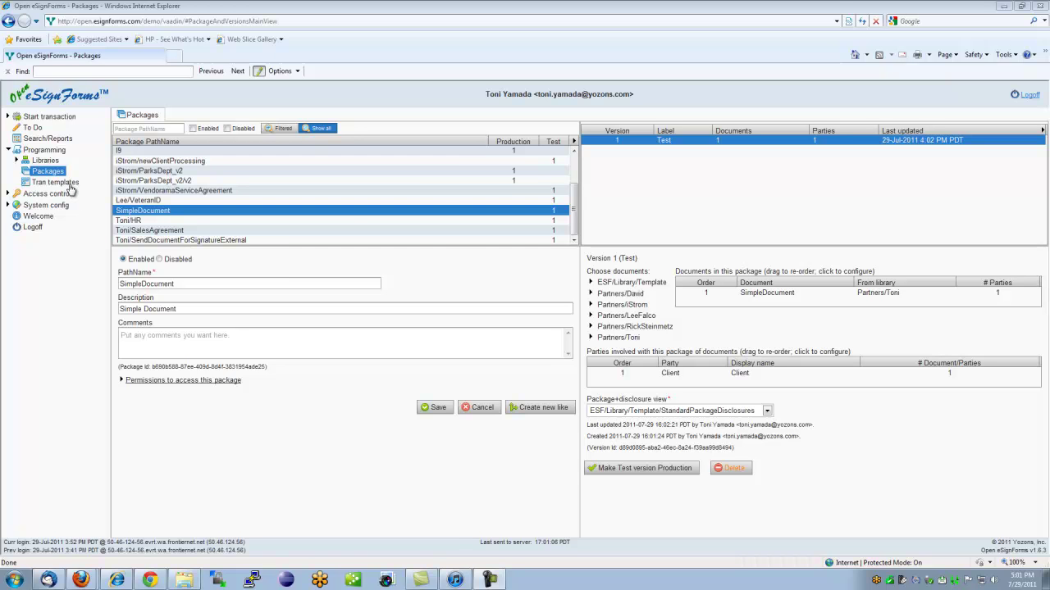
pyautogui.click(69, 183)
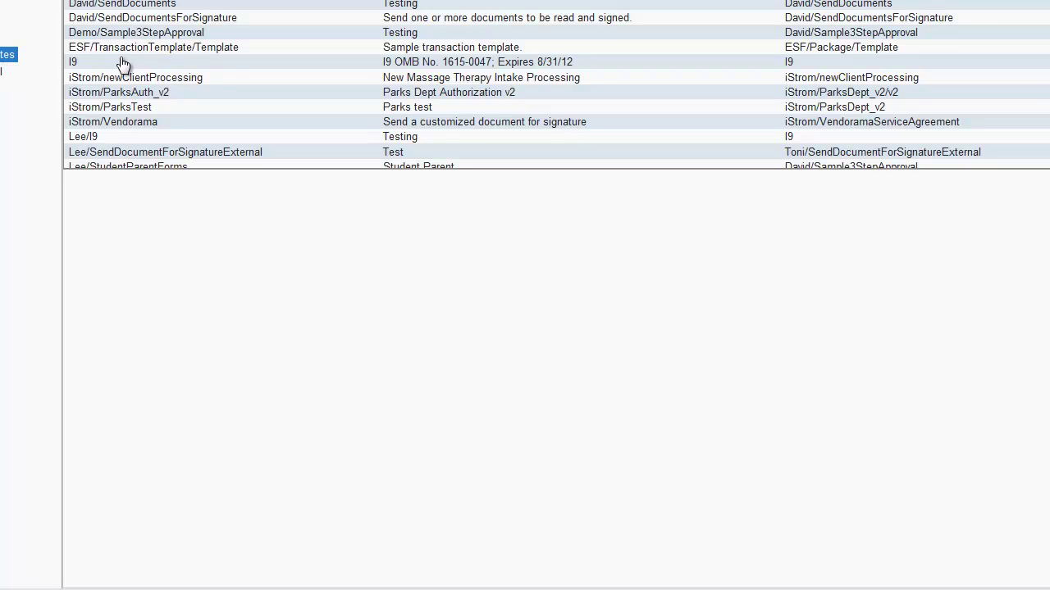
pyautogui.click(226, 53)
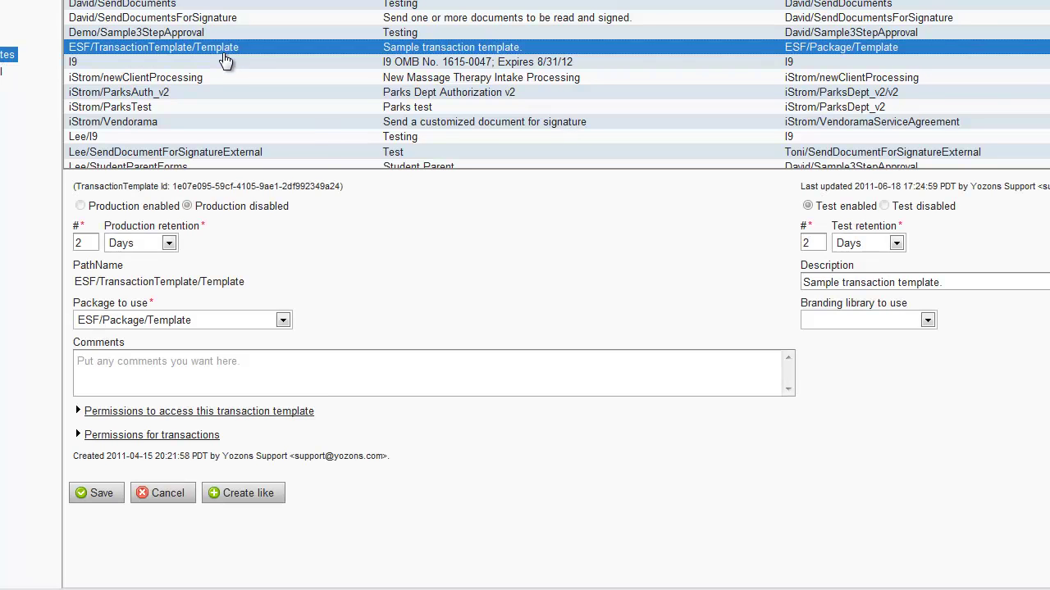
pyautogui.click(237, 497)
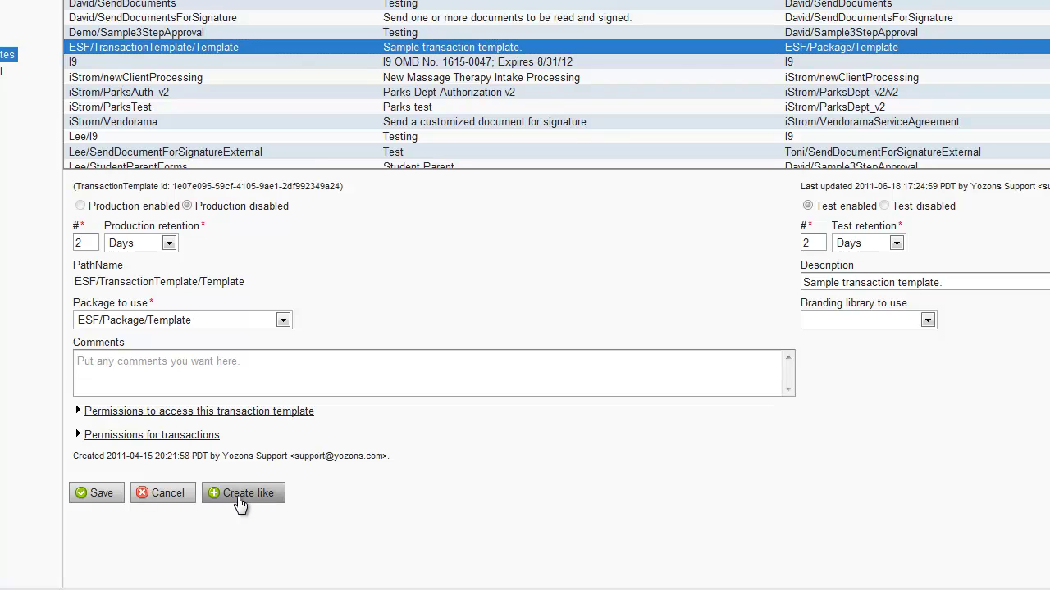
pyautogui.write('SimpleDocument')
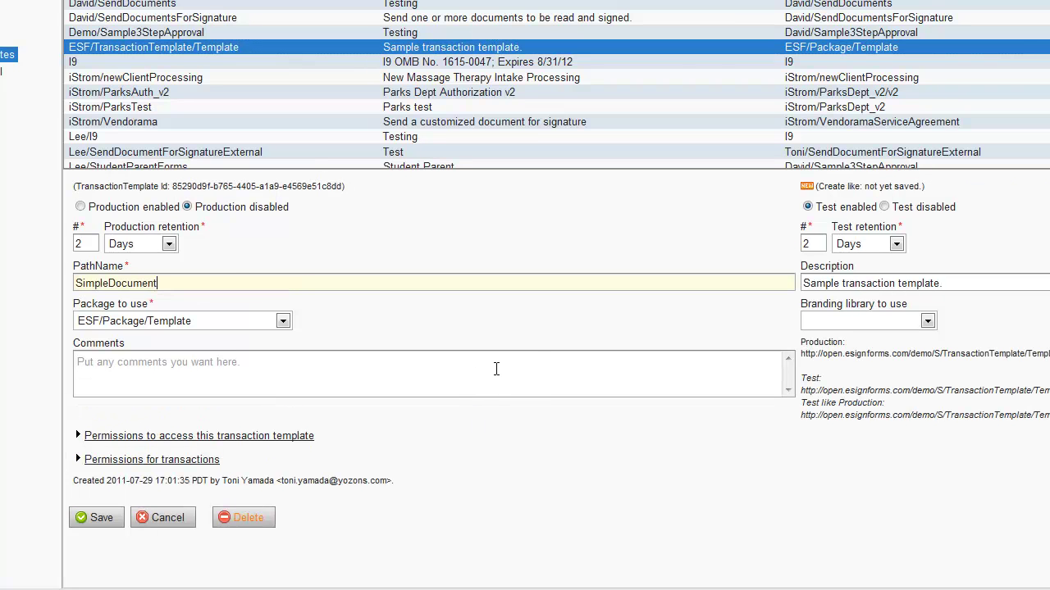
# Set the new transaction template's description to "Simple Document".
pyautogui.moveTo(965, 287); pyautogui.dragTo(765, 295)
pyautogui.write('SimpleDocument')
pyautogui.press('Left')
pyautogui.press('Left')
pyautogui.press('Left')
pyautogui.press('Left')
pyautogui.press('Left')
pyautogui.press('Left')
pyautogui.press('Left')
pyautogui.press('Left')
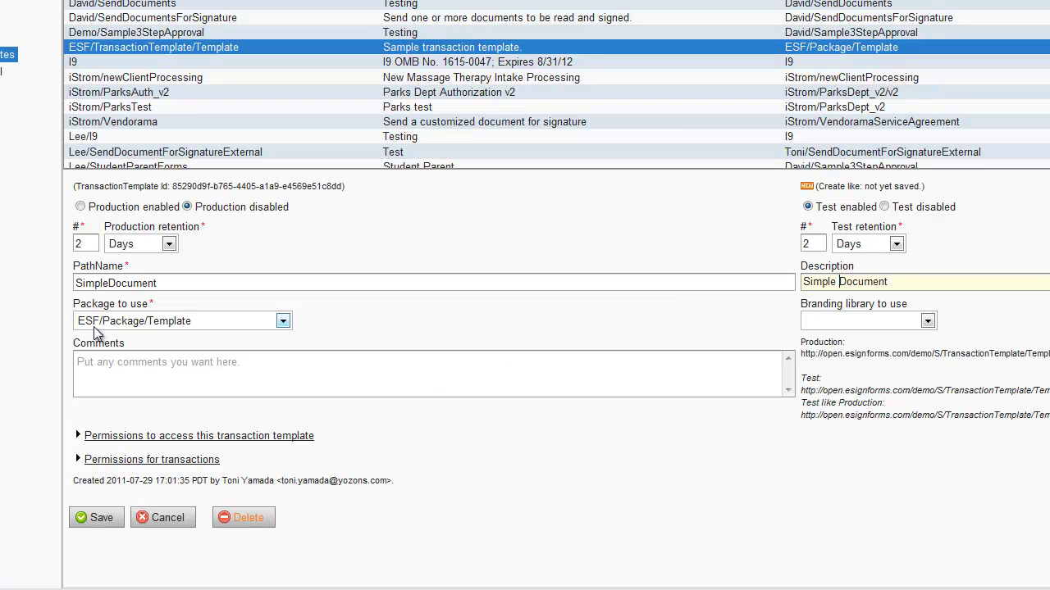
# Assign the SimpleDocument package to the transaction template and save the template.
pyautogui.click(279, 318)
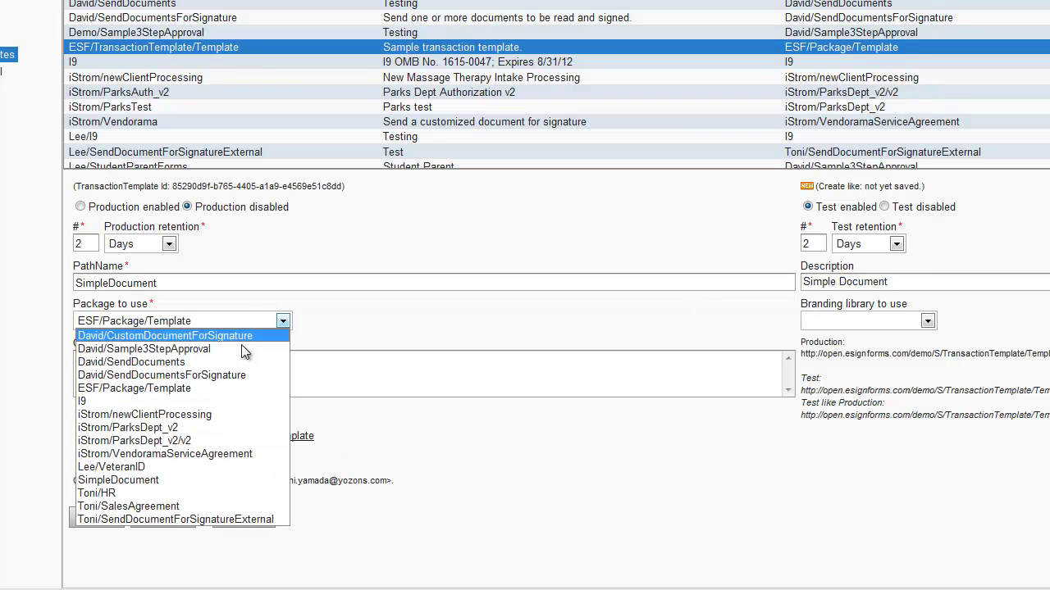
pyautogui.click(139, 480)
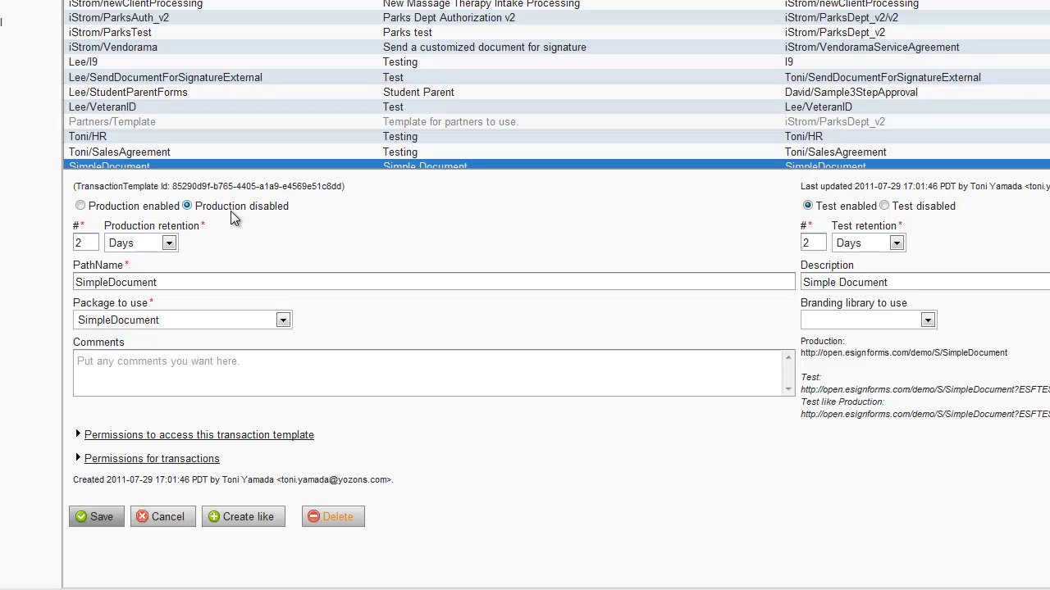
pyautogui.moveTo(205, 228)
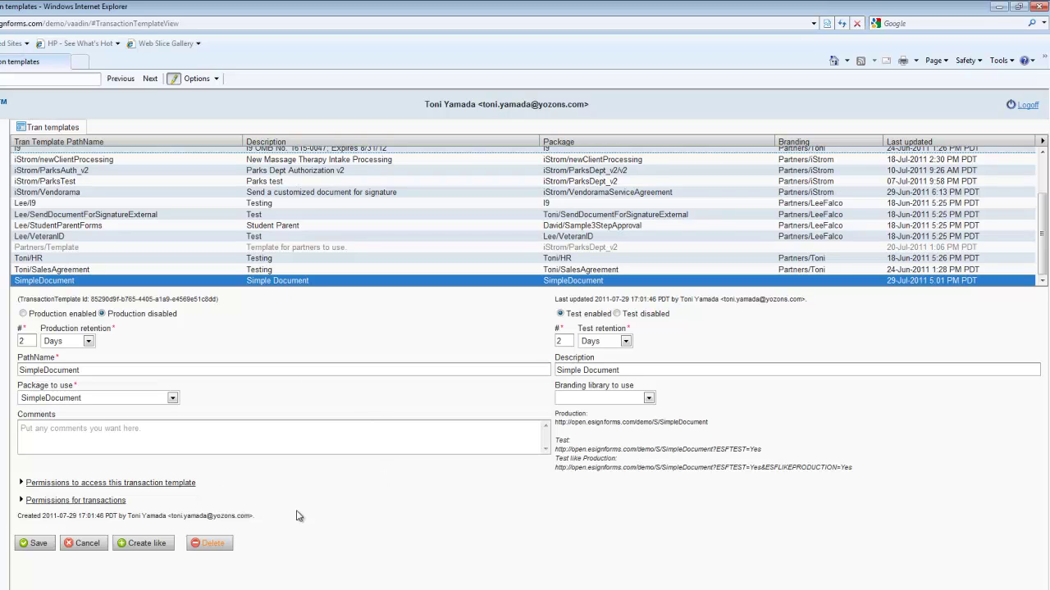
# Allow the ESF/Group/ExternalUsers group to start new transactions from the SimpleDocument template, and save the template.
pyautogui.click(22, 502)
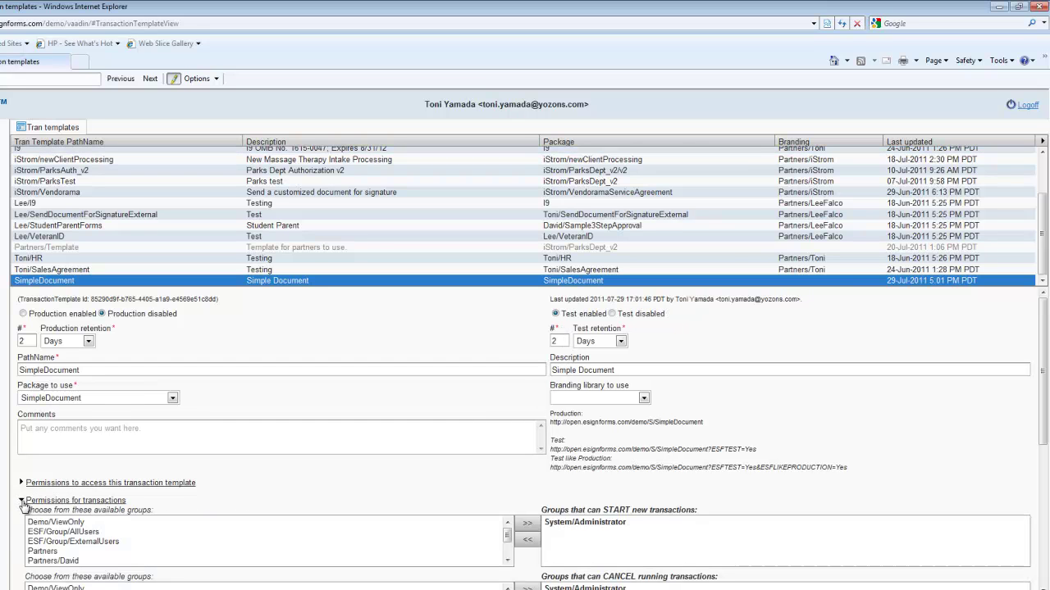
pyautogui.moveTo(1046, 439); pyautogui.dragTo(1046, 525)
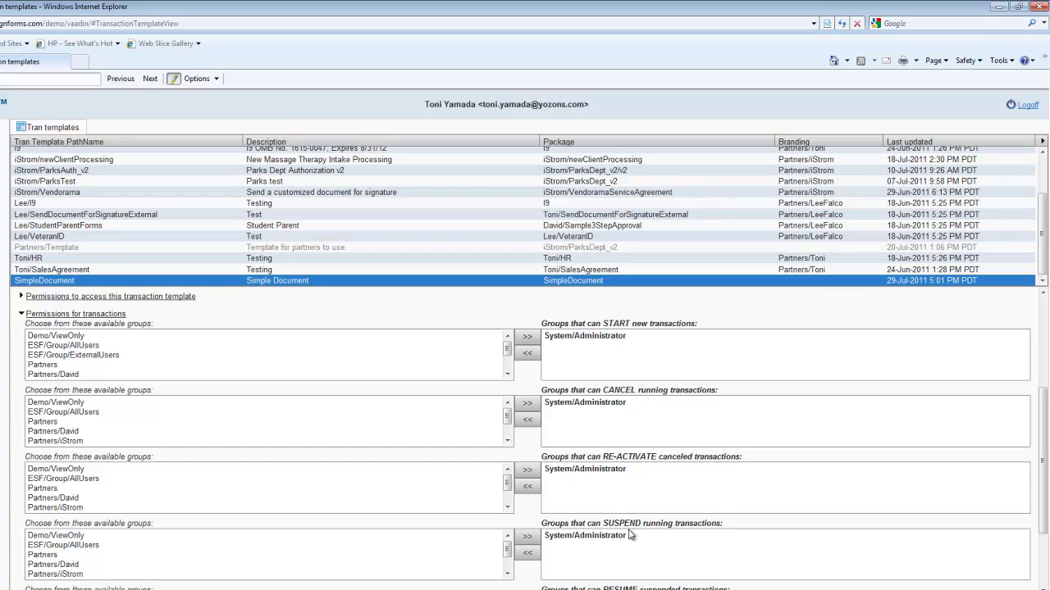
pyautogui.click(90, 355)
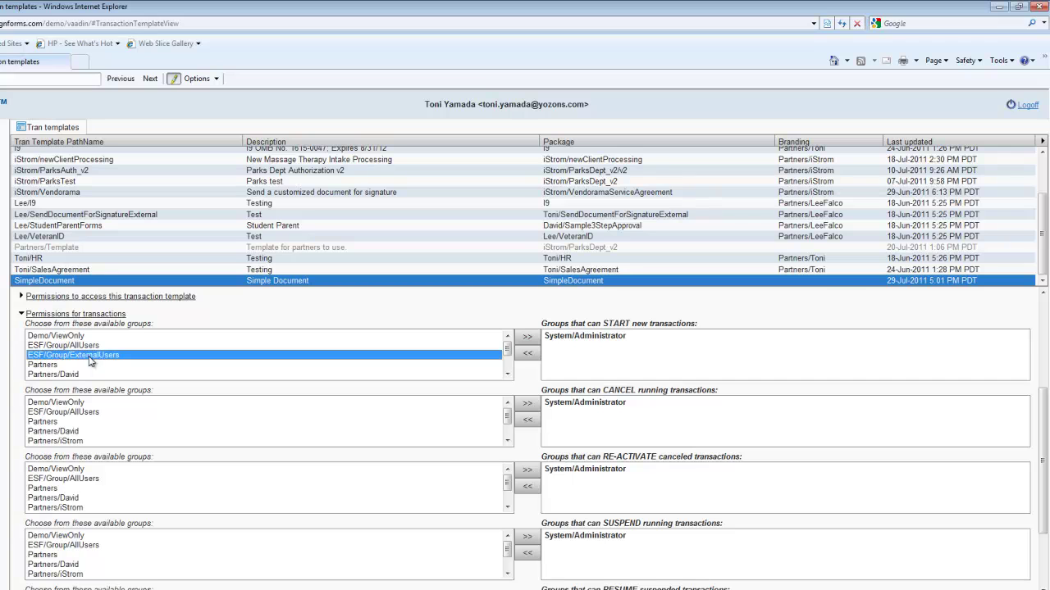
pyautogui.click(528, 336)
pyautogui.scroll(-3, 1047, 419)
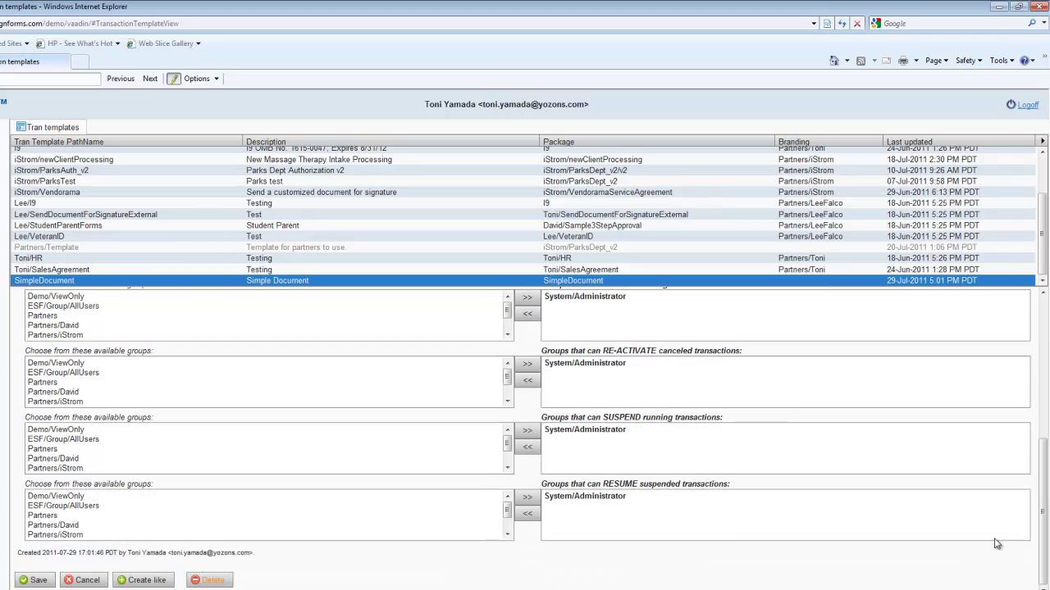
pyautogui.click(22, 580)
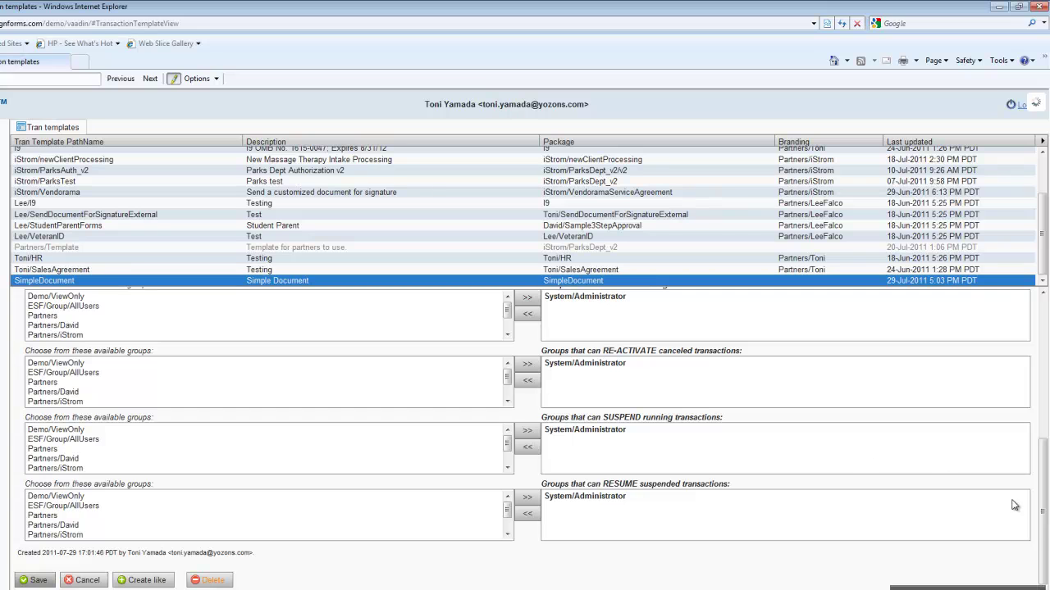
# Copy the SimpleDocument template's Test link and open it in a new browser tab.
pyautogui.moveTo(1047, 522); pyautogui.dragTo(1046, 386)
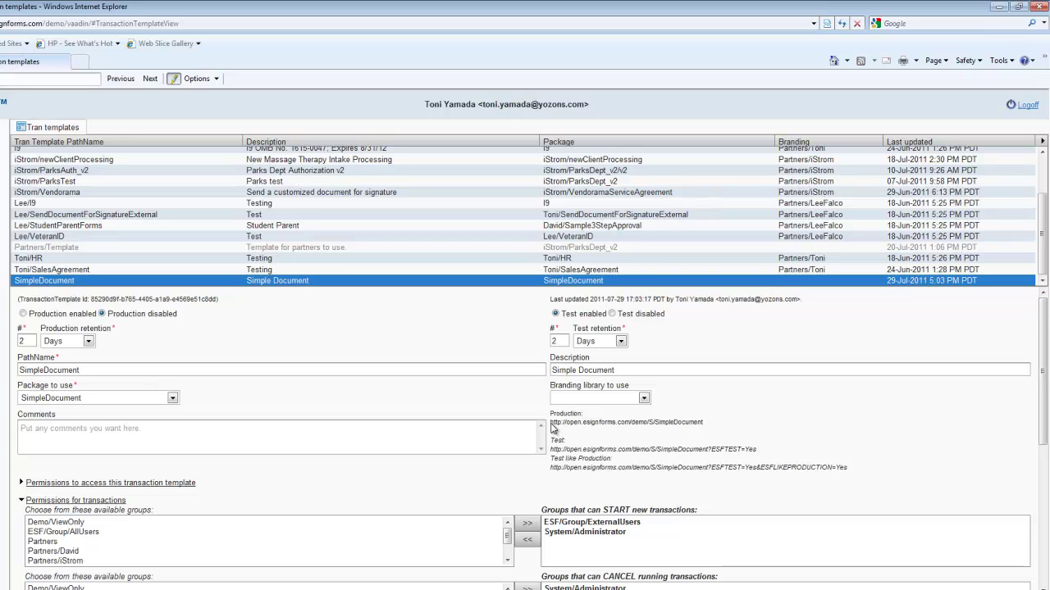
pyautogui.moveTo(551, 424); pyautogui.dragTo(720, 427)
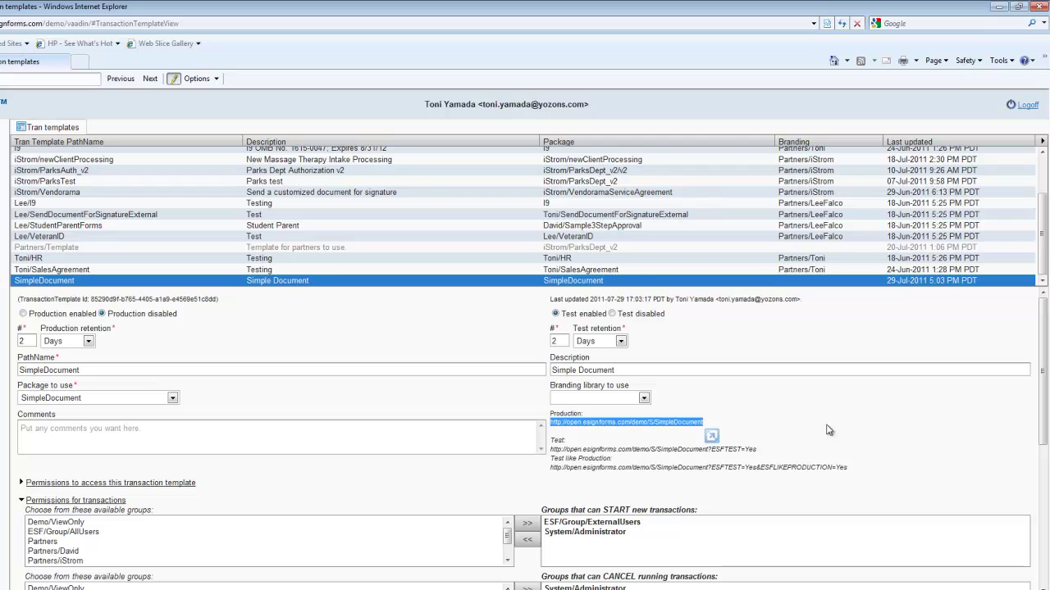
pyautogui.click(788, 448)
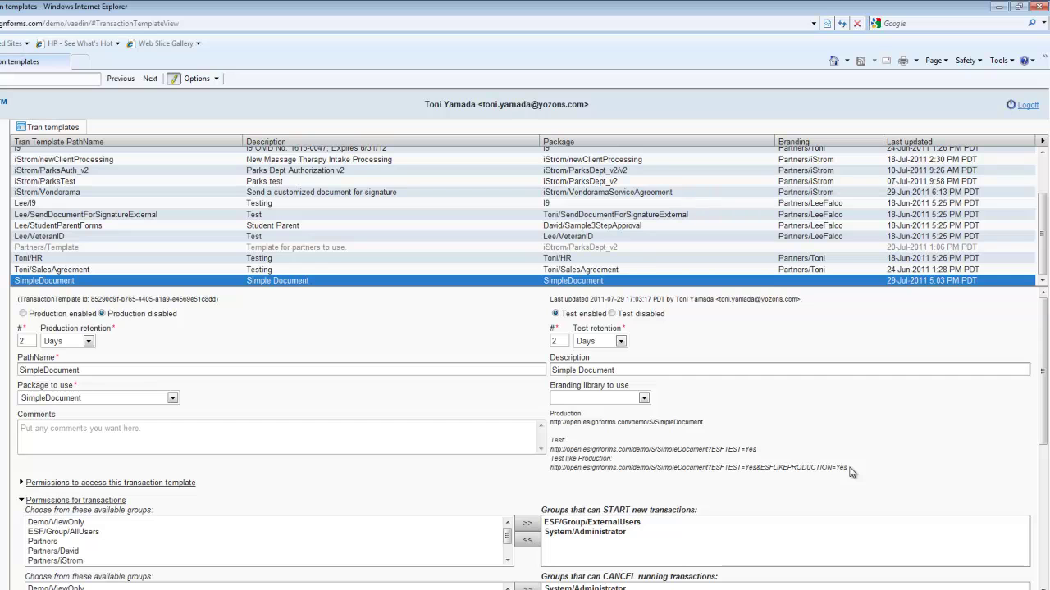
pyautogui.moveTo(849, 469); pyautogui.dragTo(552, 468)
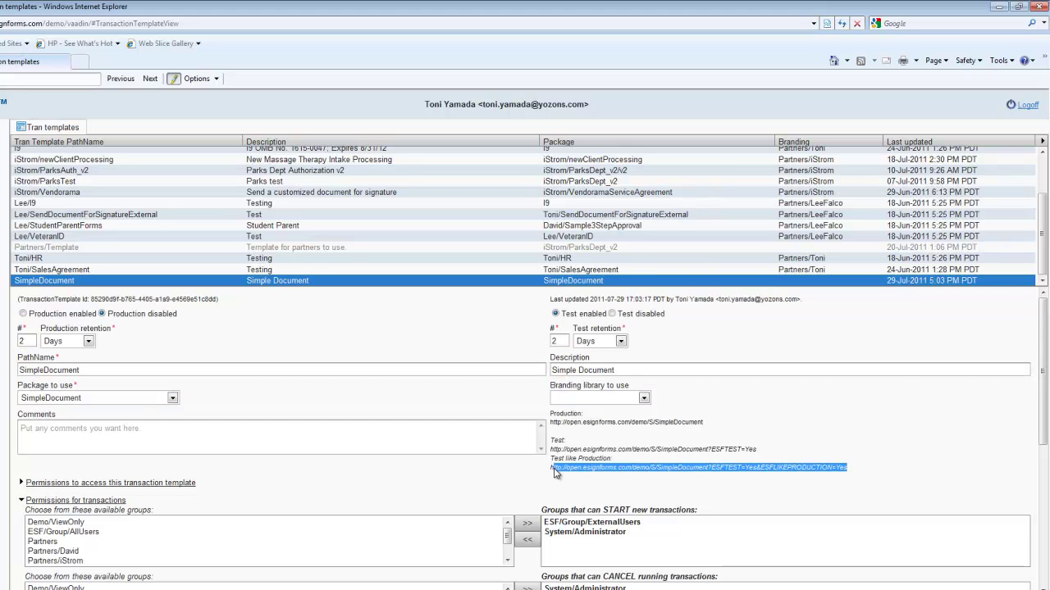
pyautogui.moveTo(756, 450); pyautogui.dragTo(554, 455)
pyautogui.hotkey('ctrl', 'c')
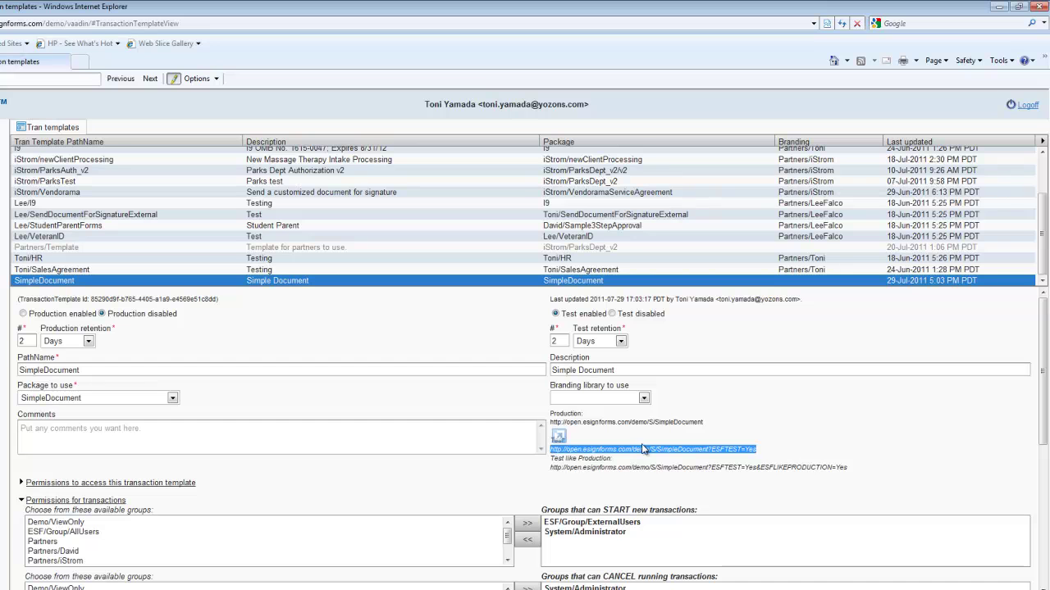
pyautogui.click(964, 456)
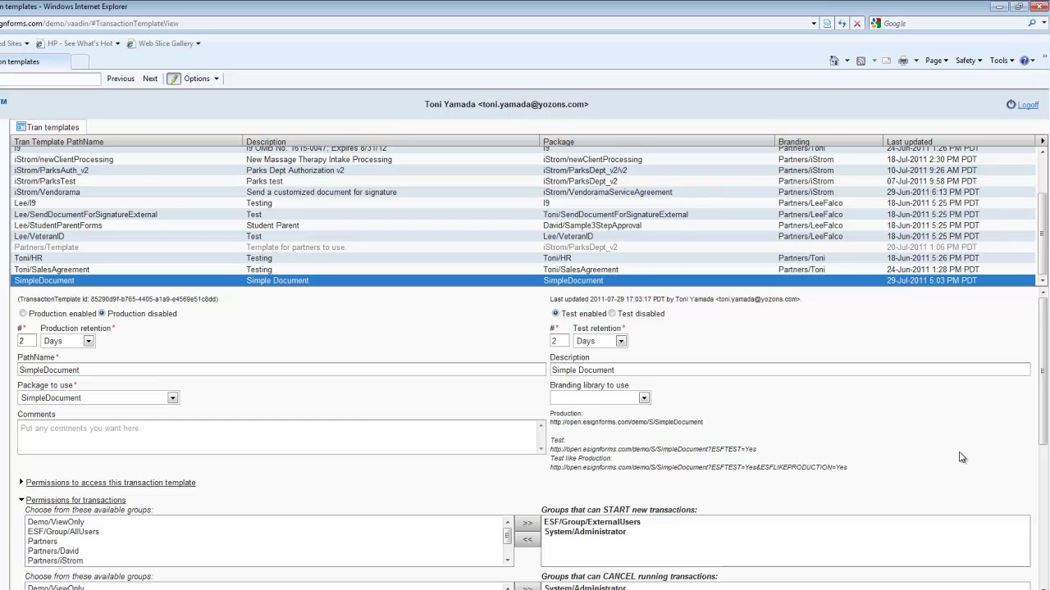
pyautogui.hotkey('ctrl', 't')
pyautogui.hotkey('ctrl', 'v')
pyautogui.press('Return')
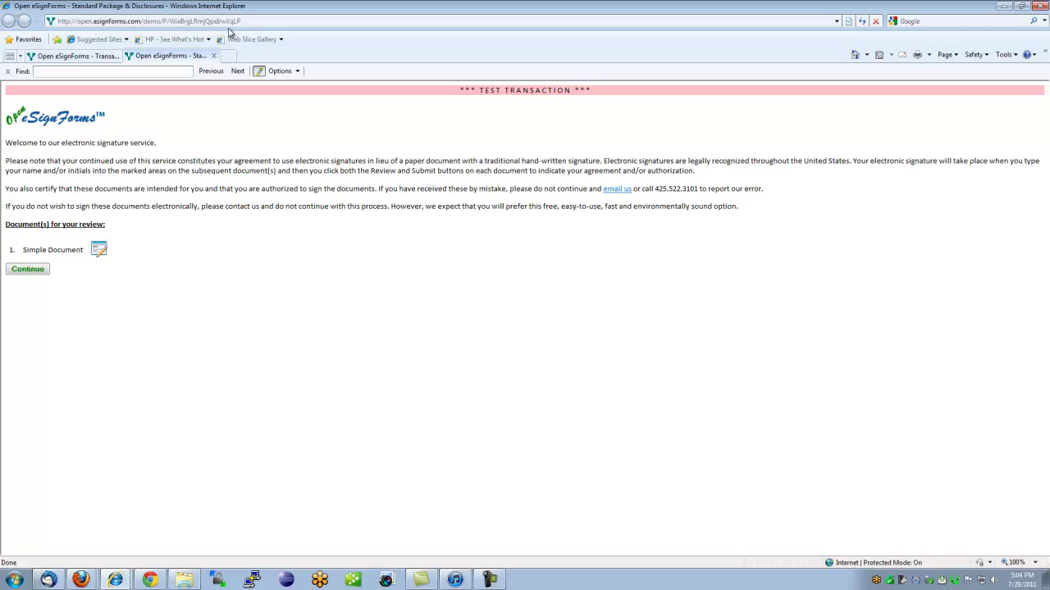
# Complete the test transaction by continuing through the disclosures and the Simple Document, and return to the transaction templates.
pyautogui.click(37, 272)
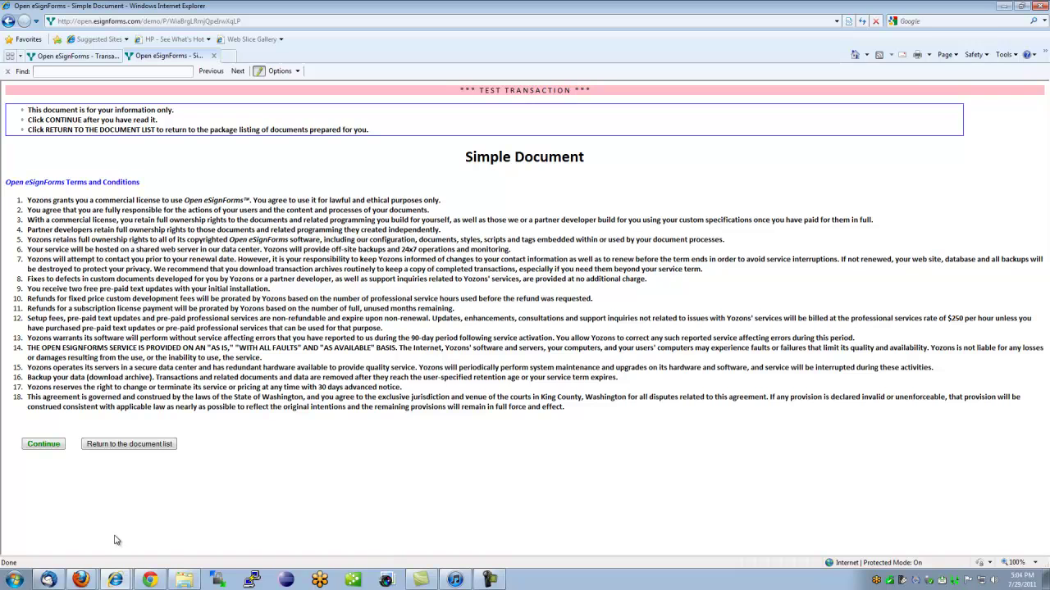
pyautogui.click(43, 446)
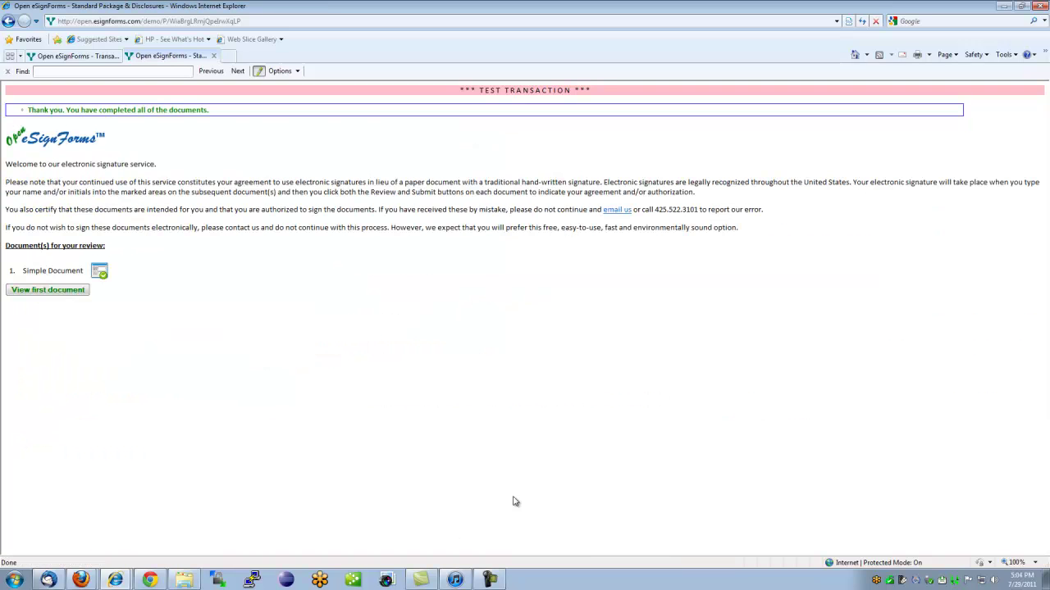
pyautogui.click(67, 56)
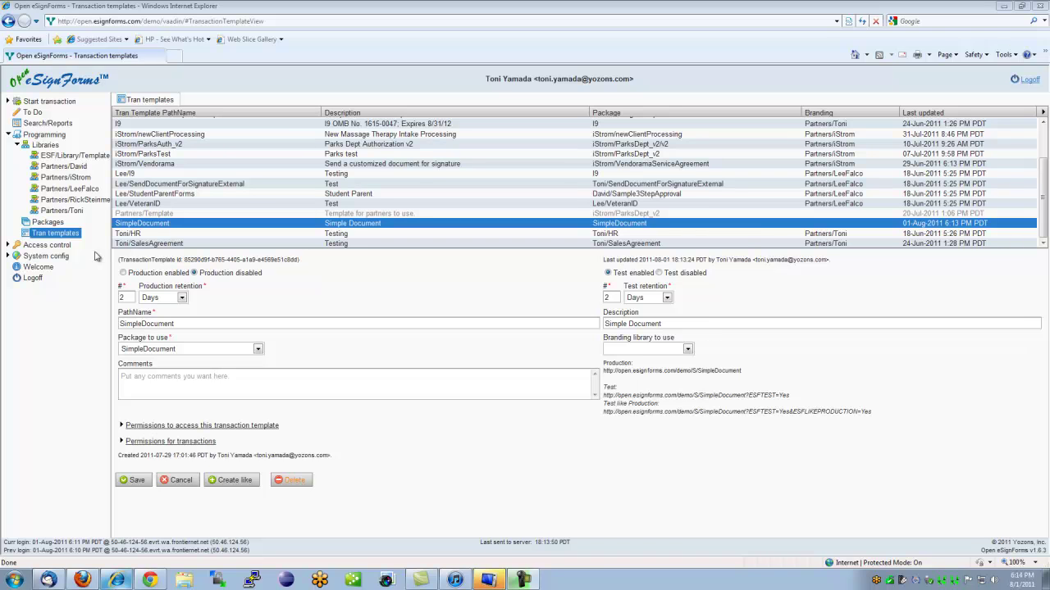
# Move the partner library's SimpleDocument document from Test to Production.
pyautogui.click(73, 211)
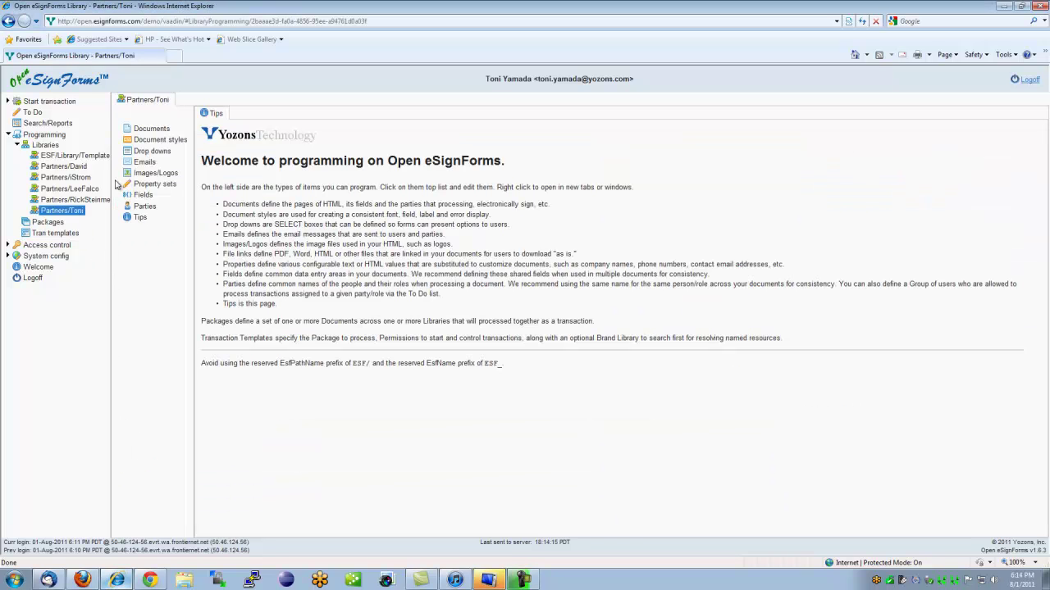
pyautogui.click(153, 130)
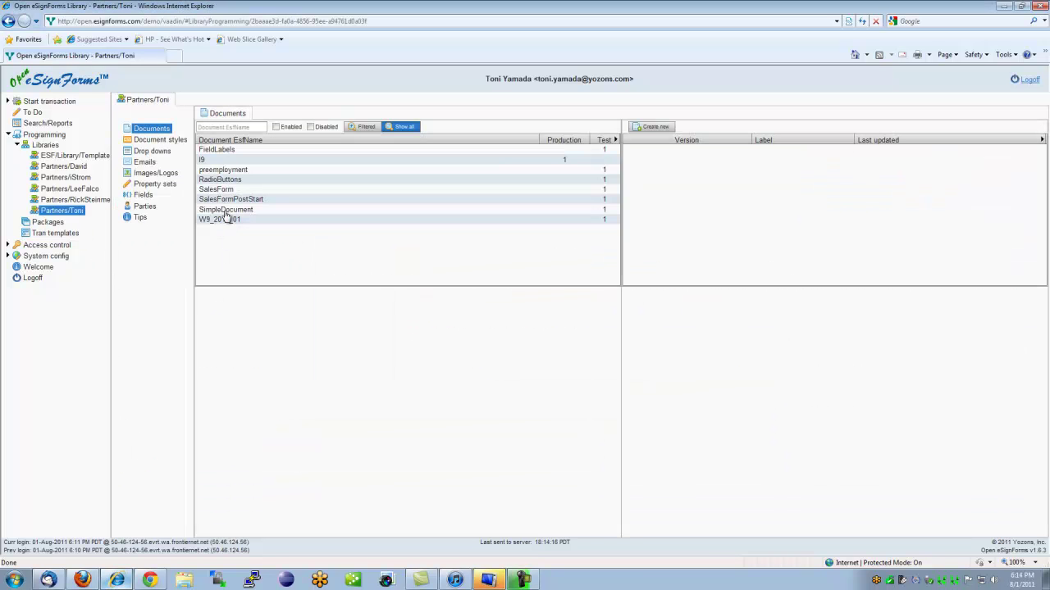
pyautogui.click(224, 211)
pyautogui.click(686, 427)
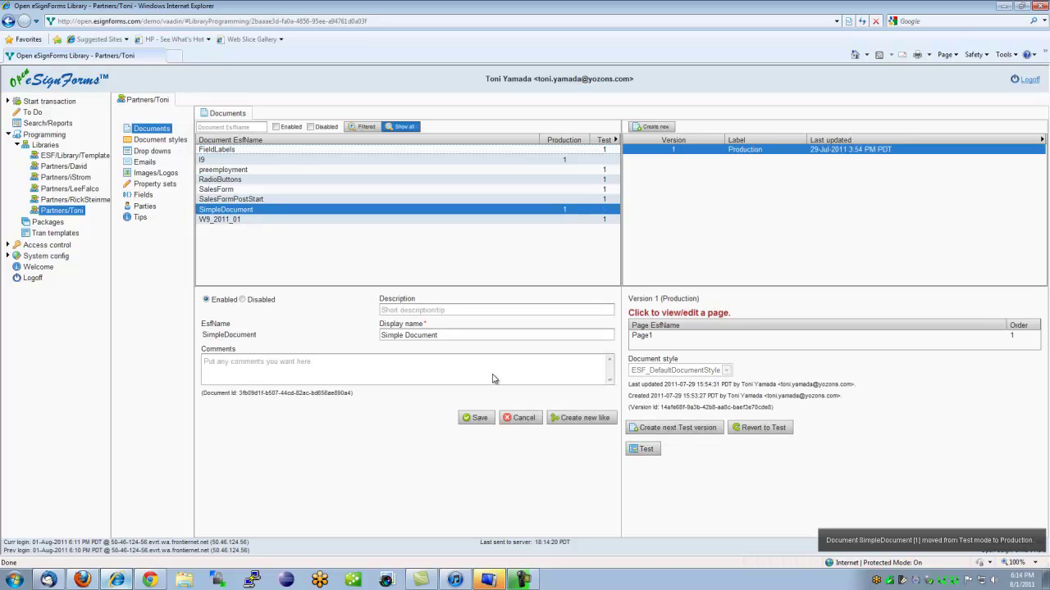
# Make the SimpleDocument package's Test version the Production version.
pyautogui.click(48, 223)
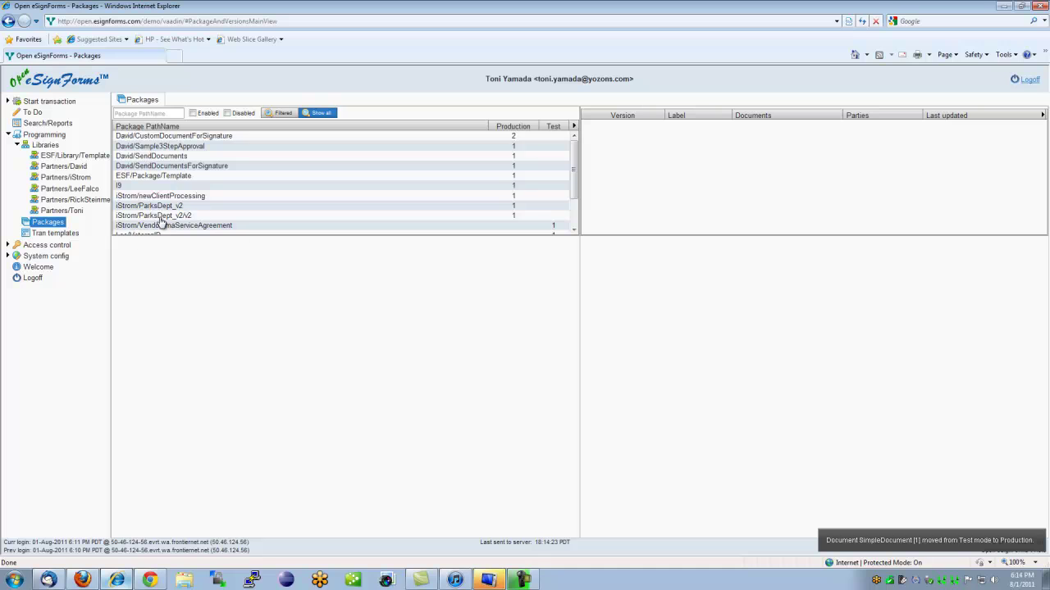
pyautogui.scroll(-1, 140, 229)
pyautogui.click(147, 215)
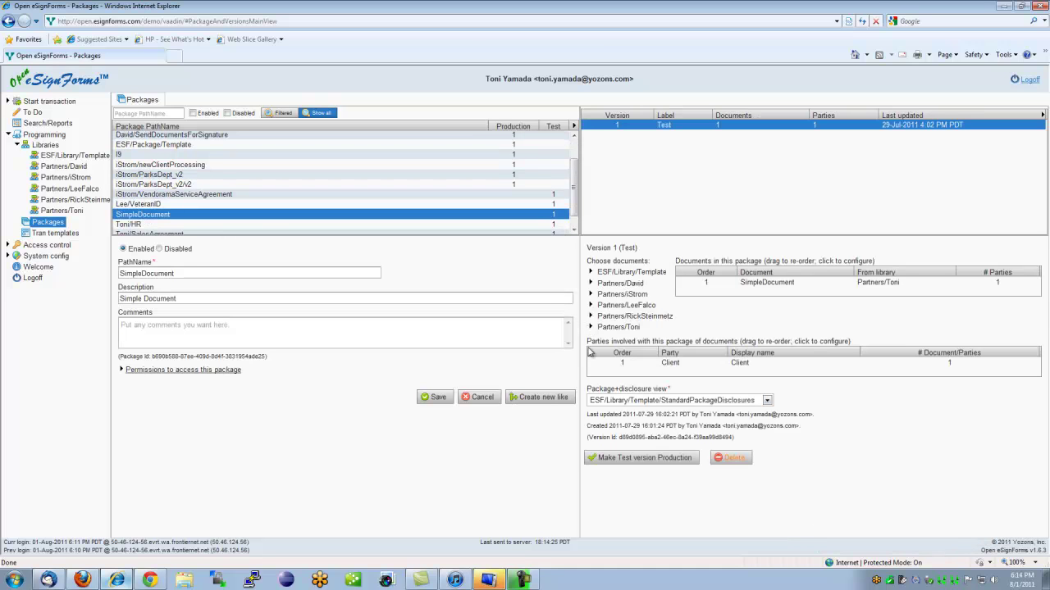
pyautogui.click(671, 460)
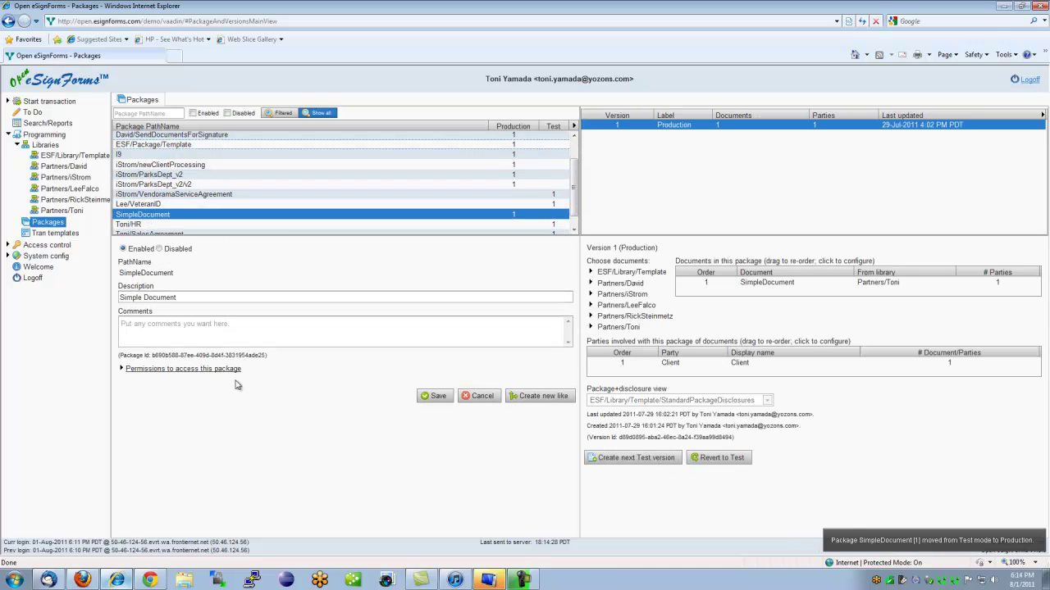
# Enable production for the SimpleDocument transaction template, set its production retention to 2 Years, and save it.
pyautogui.click(55, 233)
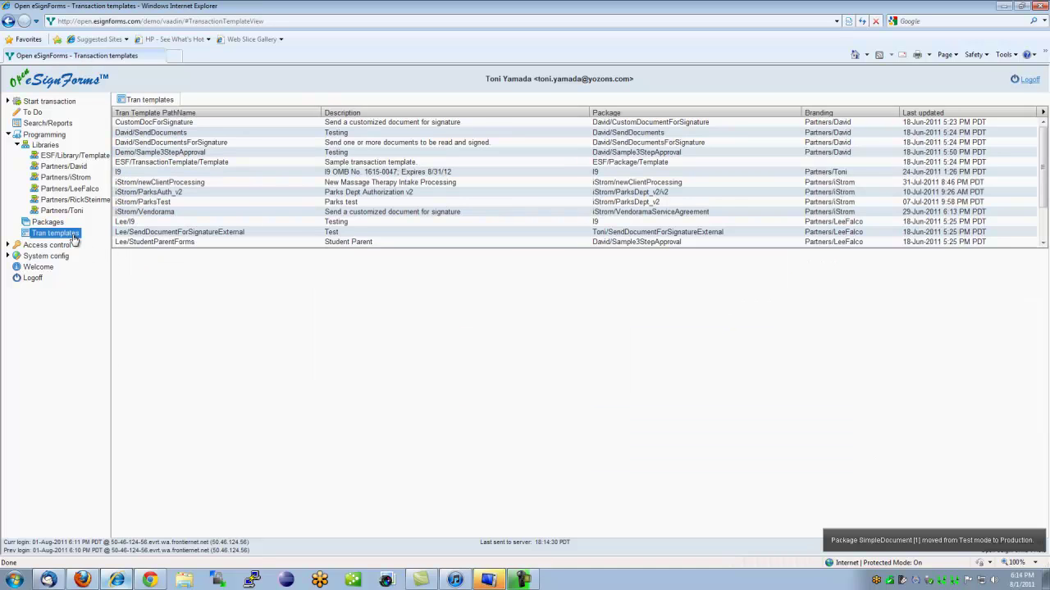
pyautogui.scroll(-1, 250, 205)
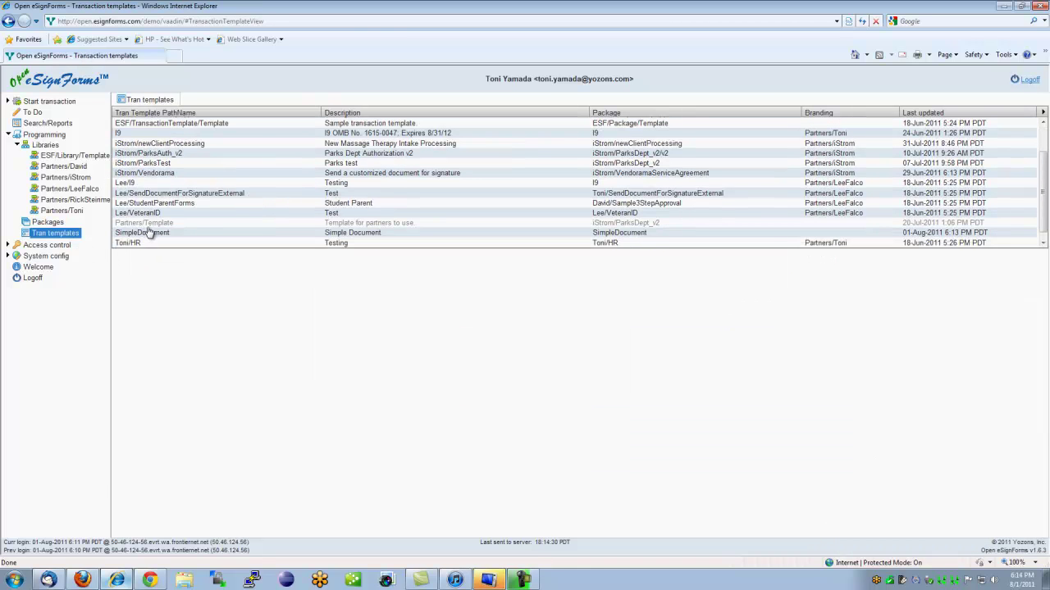
pyautogui.click(148, 233)
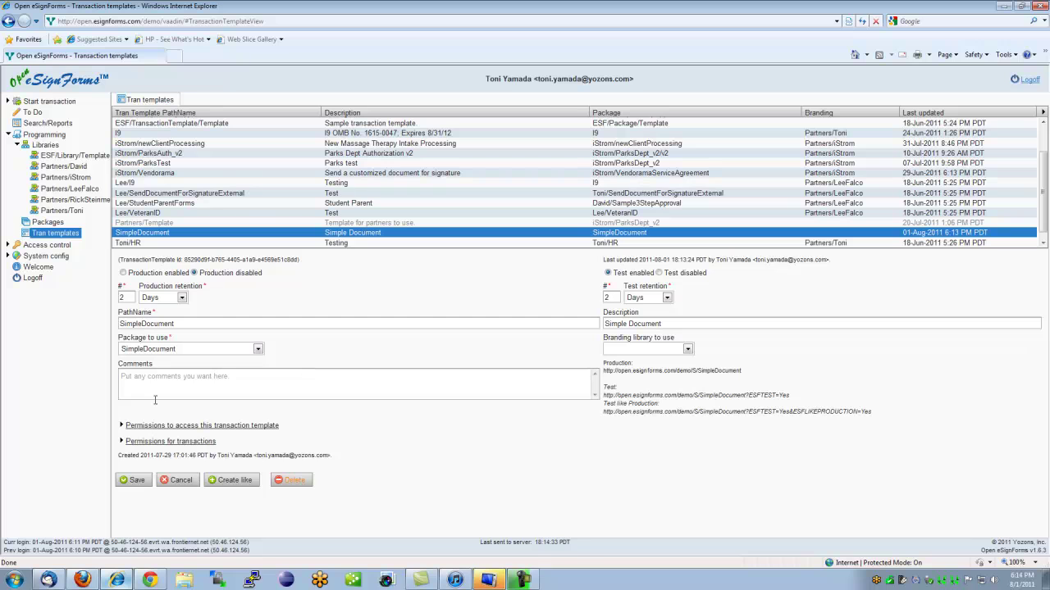
pyautogui.click(123, 273)
pyautogui.click(182, 298)
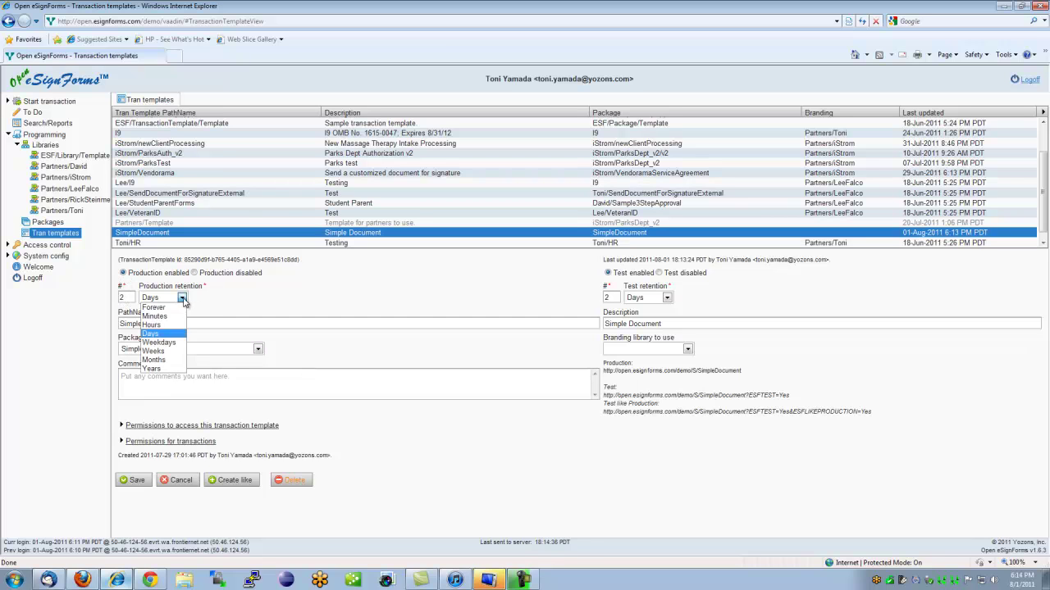
pyautogui.click(171, 370)
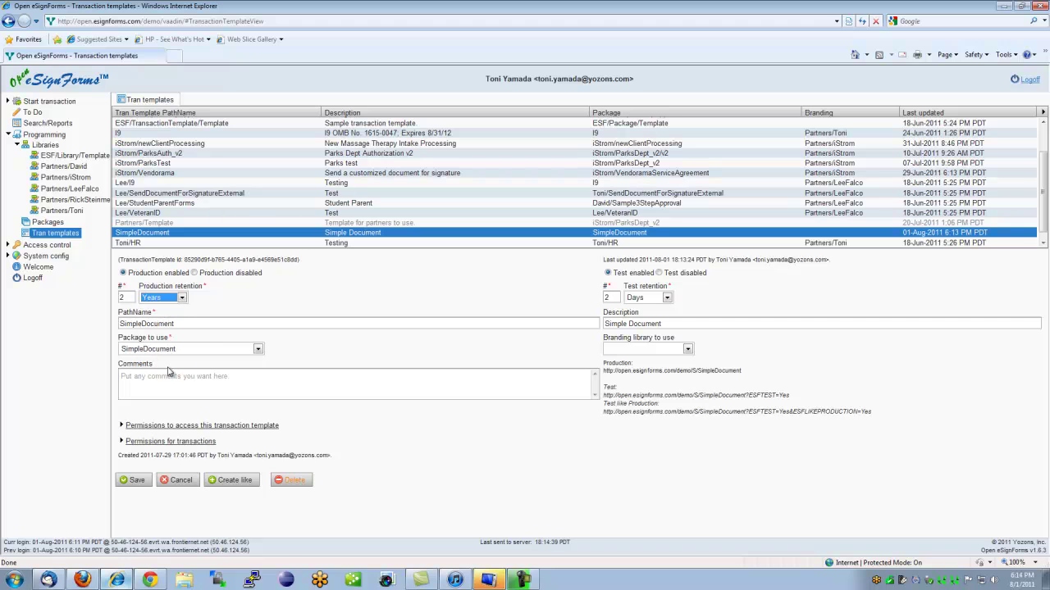
pyautogui.click(133, 482)
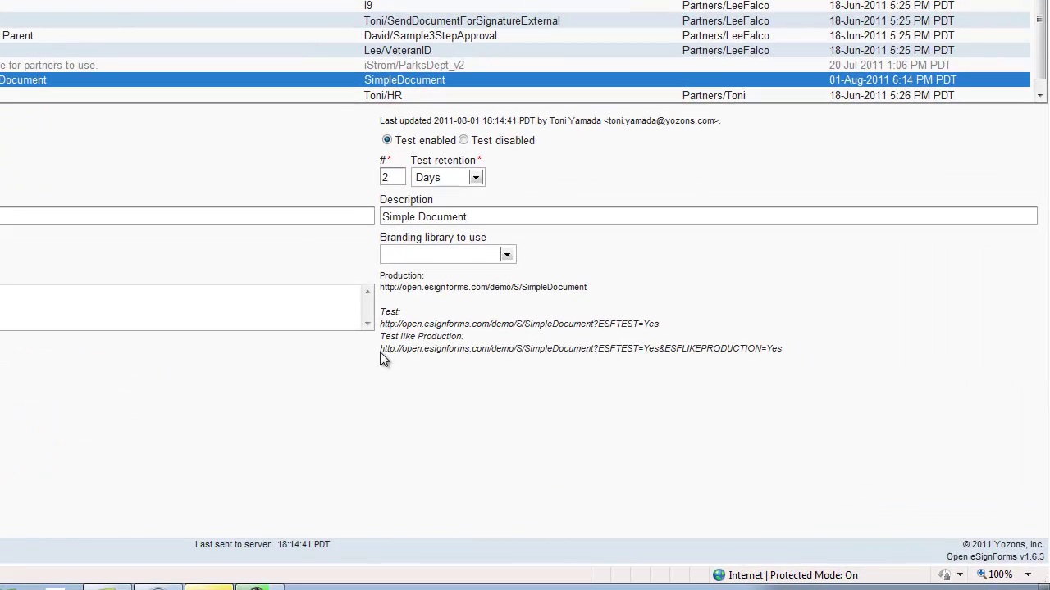
# Review the SimpleDocument template's Test like Production and Production links.
pyautogui.moveTo(605, 414); pyautogui.dragTo(757, 415)
pyautogui.moveTo(610, 356); pyautogui.dragTo(782, 343)
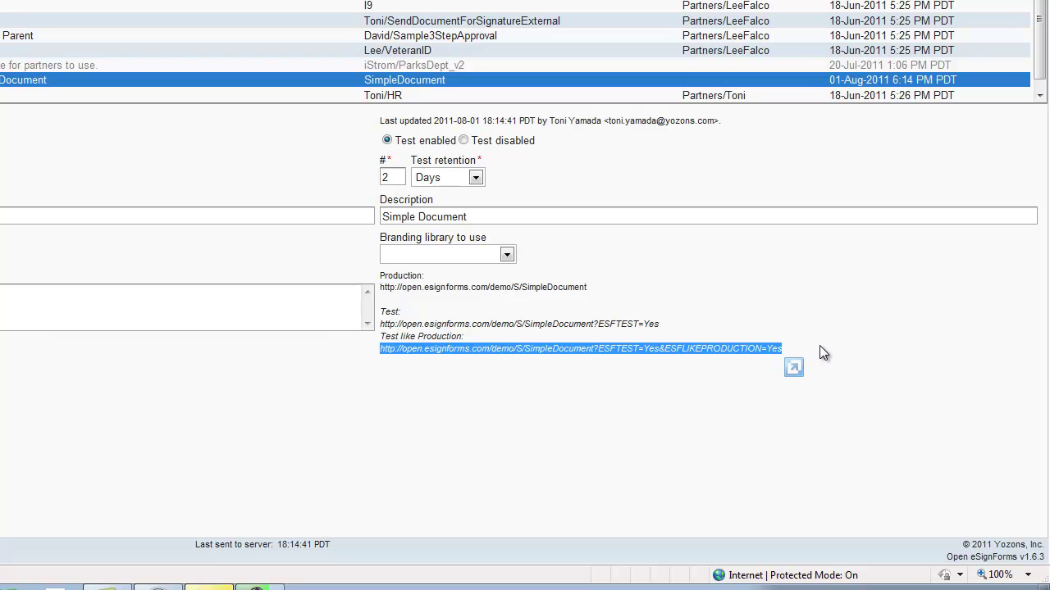
pyautogui.click(601, 286)
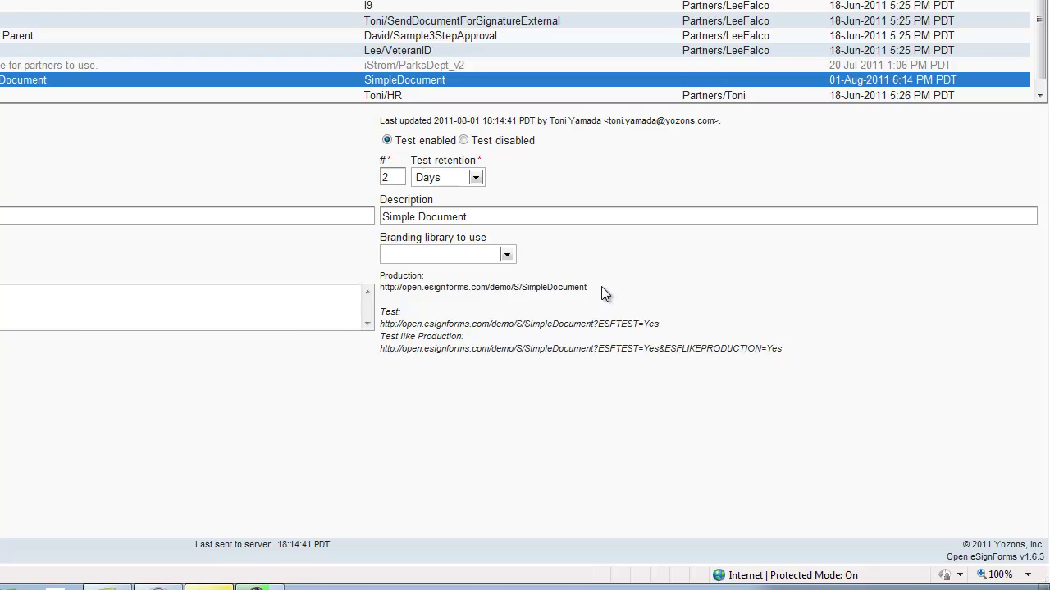